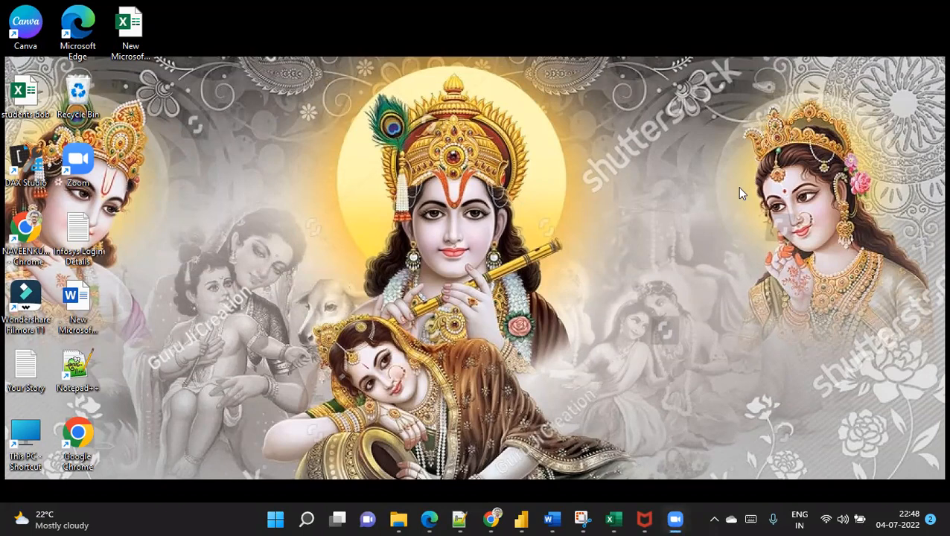
# - Switch to Word and go to the Manage parameter section of the notes
pyautogui.click(552, 519)
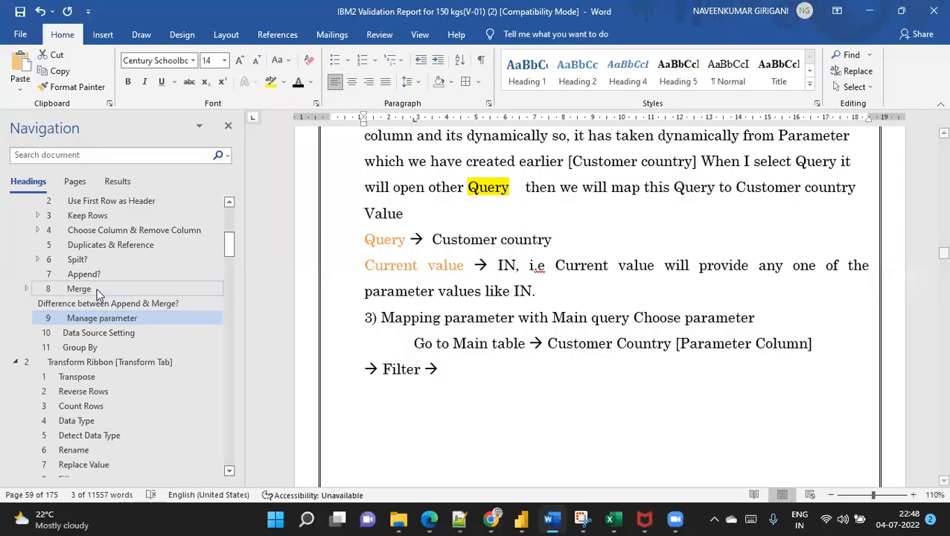
pyautogui.click(87, 320)
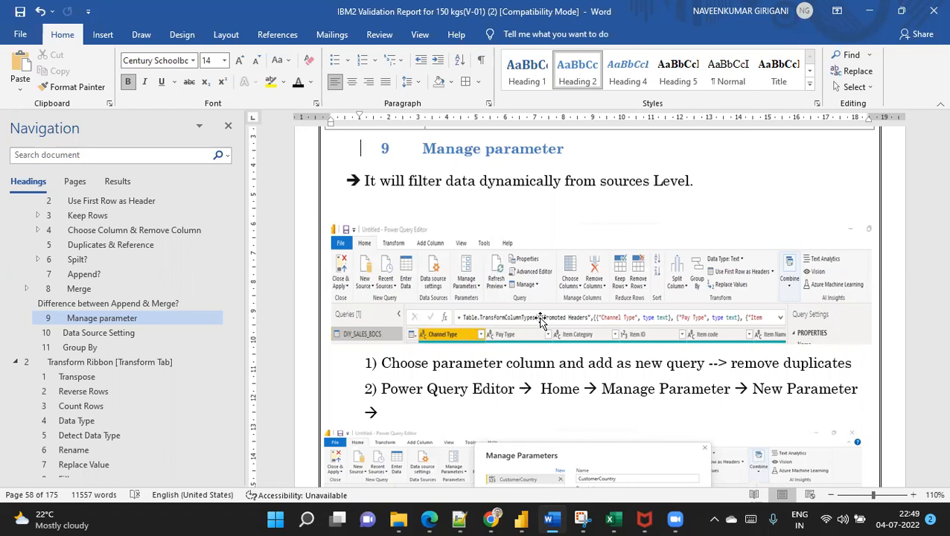
# - Switch to Power BI Desktop and bring the DIY_SALES_BDCS sheet of the PBI_DIY_BDCS_Sales workbook into Power Query Editor
pyautogui.click(521, 518)
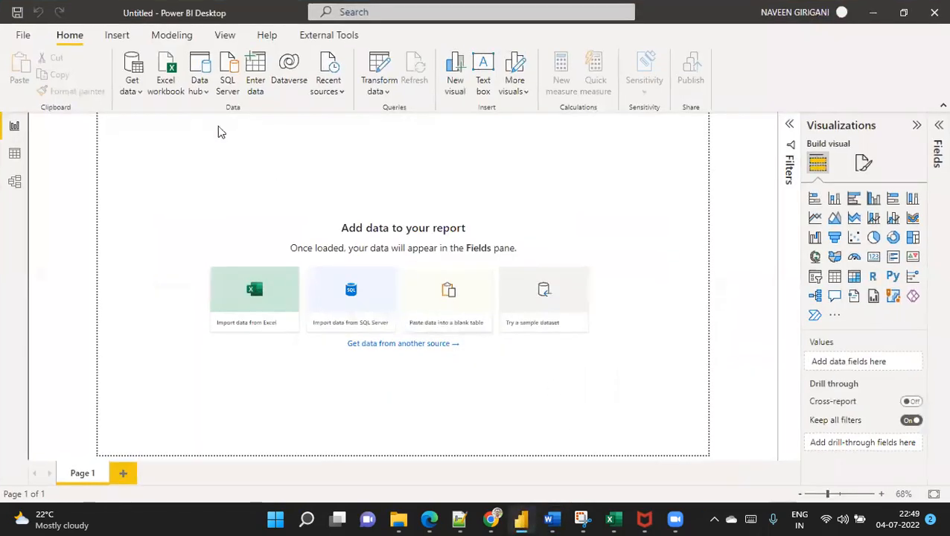
pyautogui.click(166, 79)
pyautogui.click(187, 226)
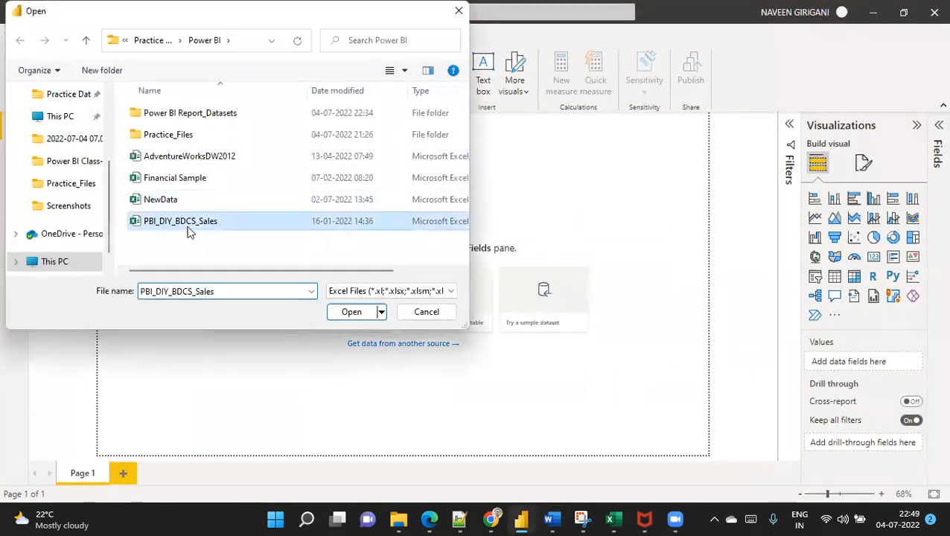
pyautogui.click(346, 312)
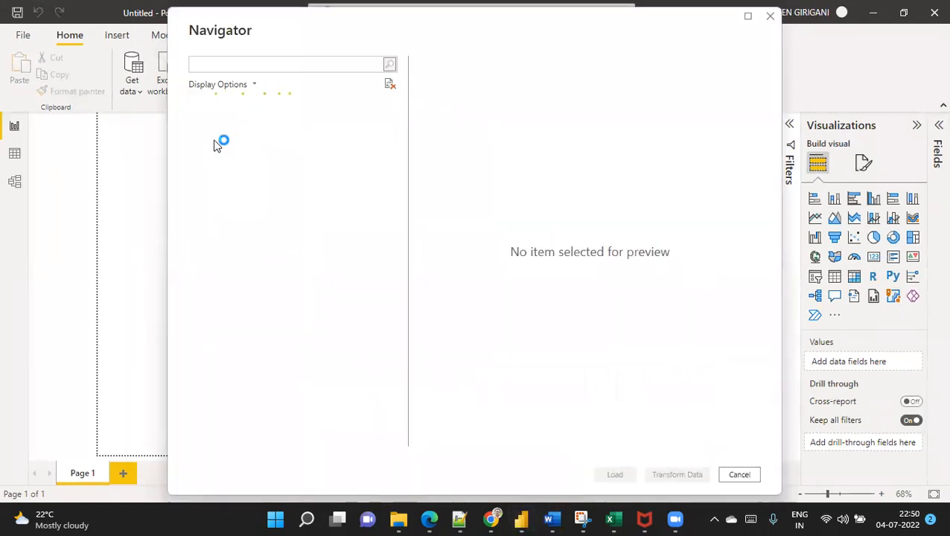
pyautogui.click(210, 122)
pyautogui.click(615, 474)
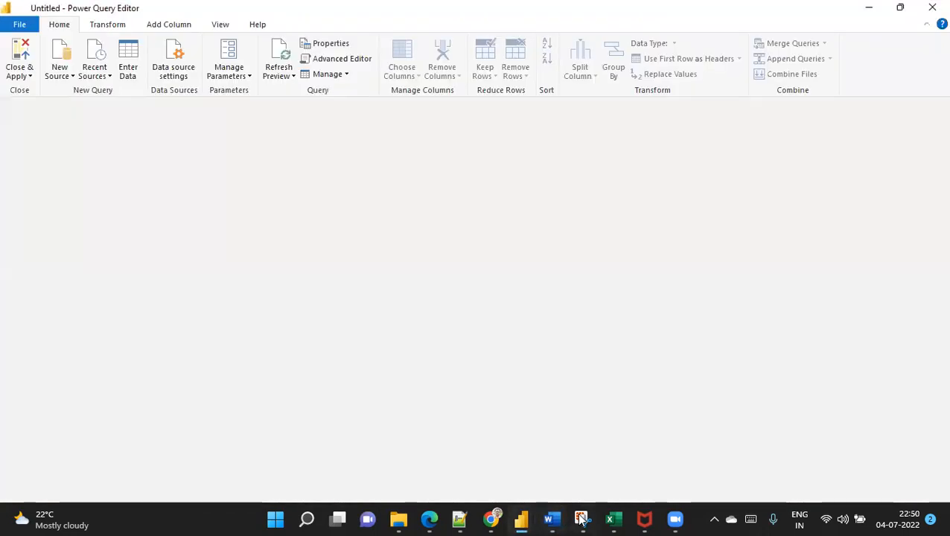
# - Switch to Word and read the first Manage parameter instruction on choosing the parameter column
pyautogui.moveTo(559, 519)
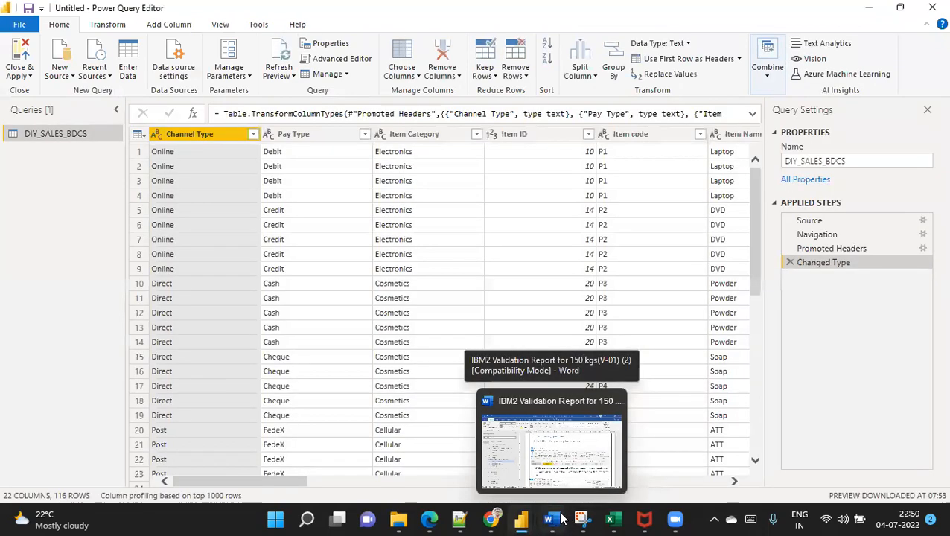
pyautogui.hotkey('alt', 'Tab')
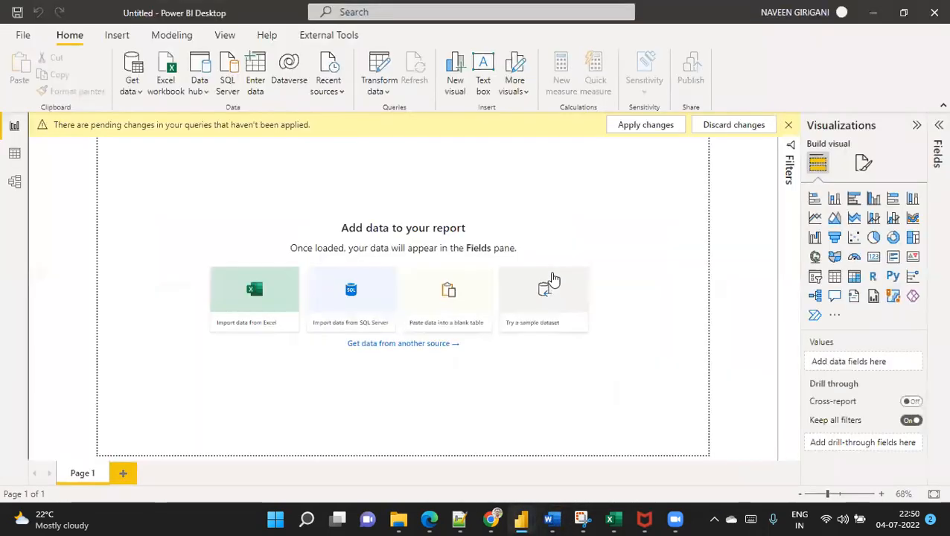
pyautogui.click(552, 518)
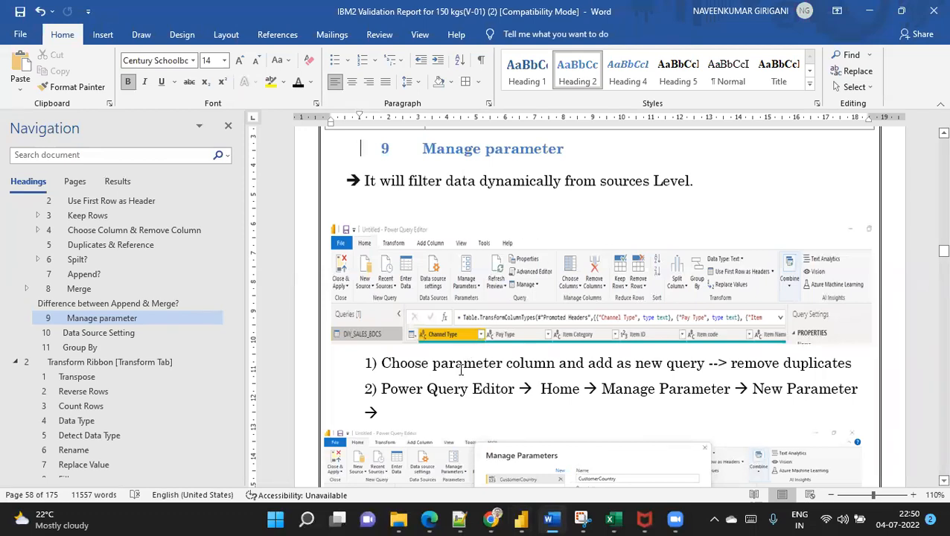
# - Return to Power Query Editor and add the Customer Country column of DIY_SALES_BDCS as a new query
pyautogui.hotkey('alt', 'Tab')
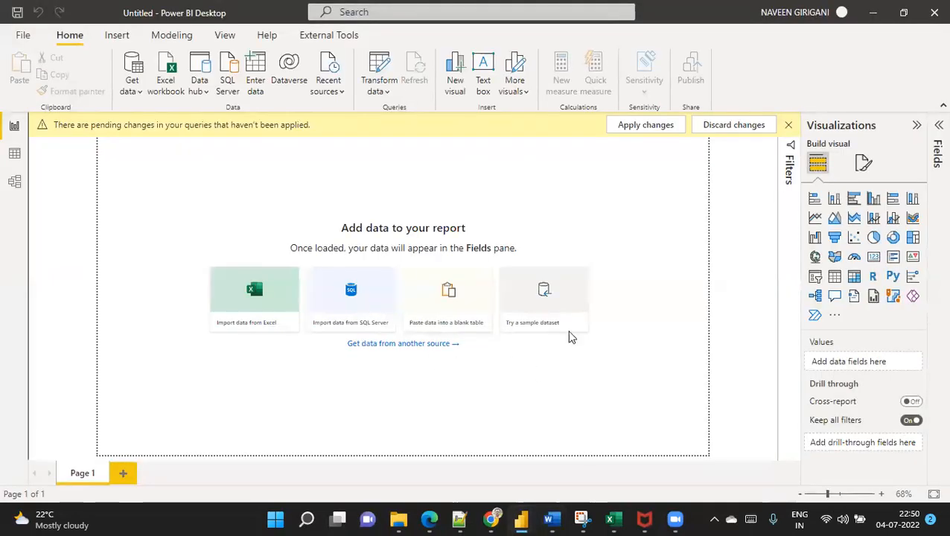
pyautogui.moveTo(524, 519)
pyautogui.click(587, 476)
pyautogui.hscroll(10, 187, 406)
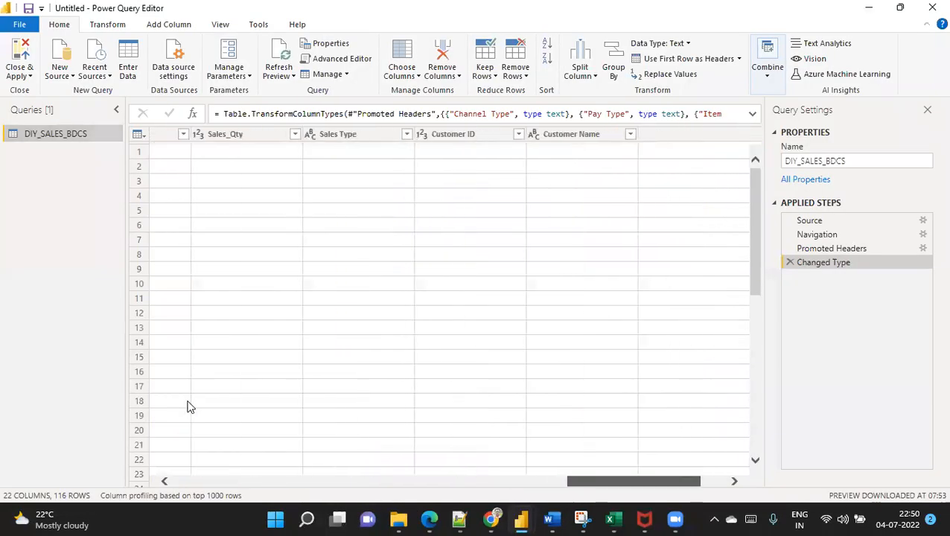
pyautogui.hscroll(2, 188, 405)
pyautogui.click(677, 142)
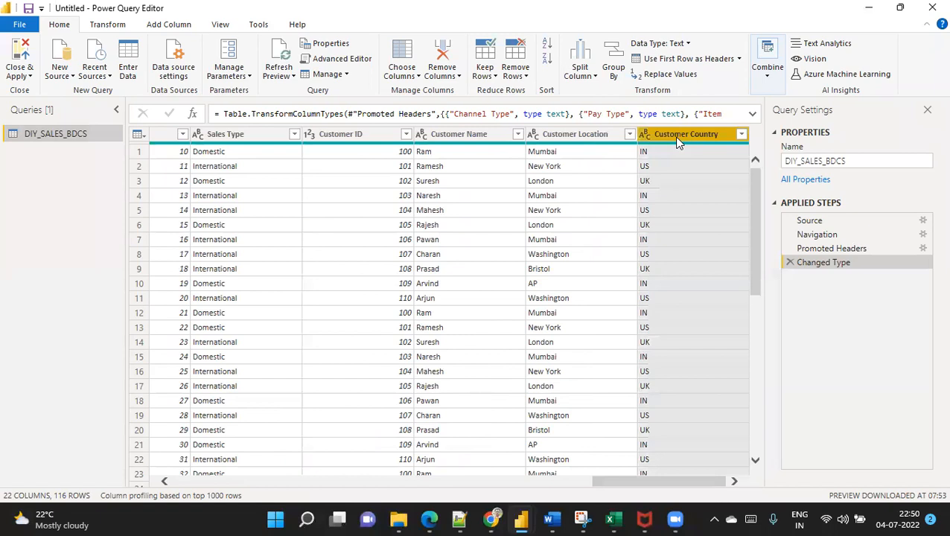
pyautogui.rightClick(678, 142)
pyautogui.click(732, 484)
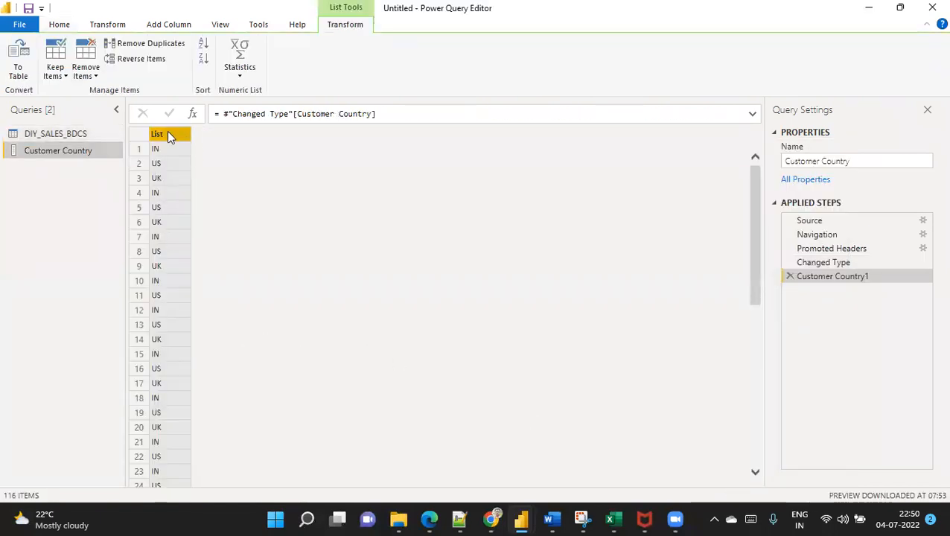
# - Remove duplicates from the Customer Country list and go back to the DIY_SALES_BDCS query
pyautogui.rightClick(167, 134)
pyautogui.click(217, 177)
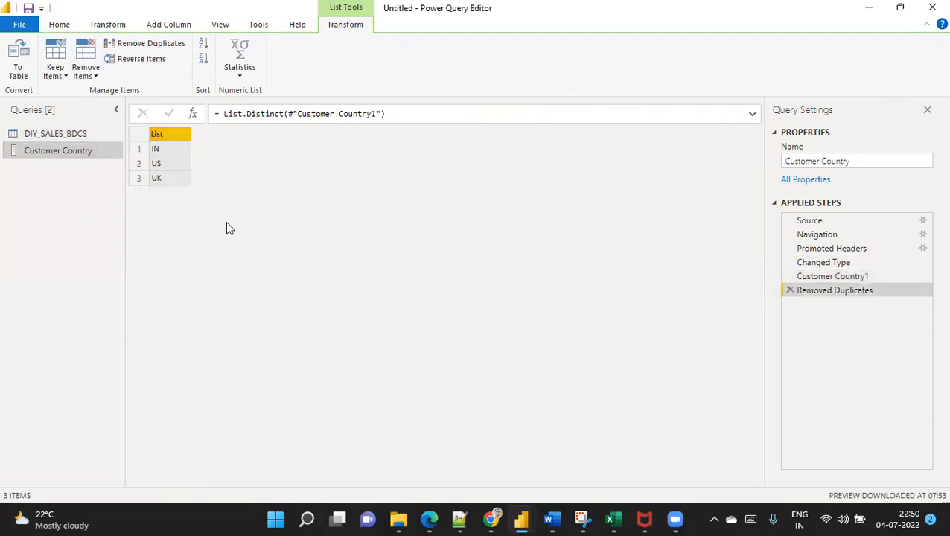
pyautogui.click(70, 133)
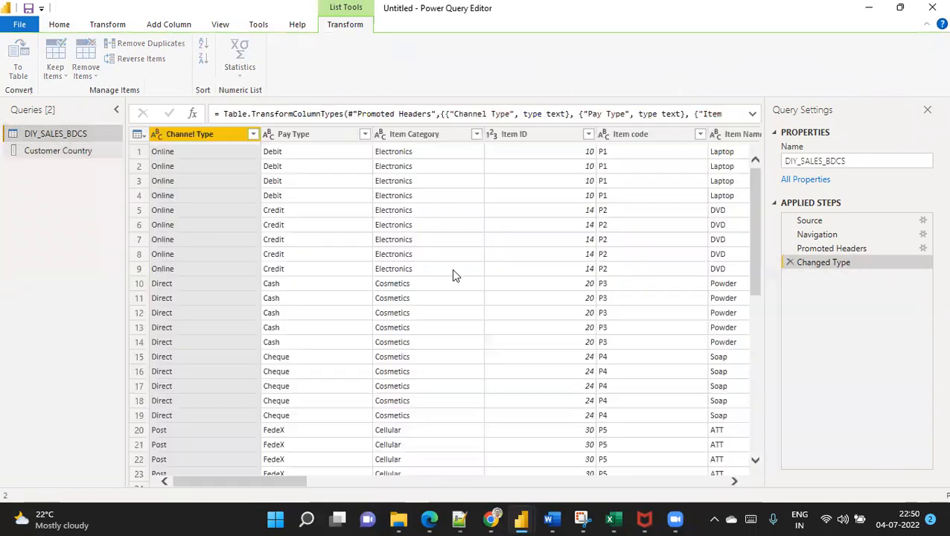
# - Switch to Word and read the second instruction on creating a new parameter
pyautogui.hotkey('alt', 'Tab')
pyautogui.click(560, 515)
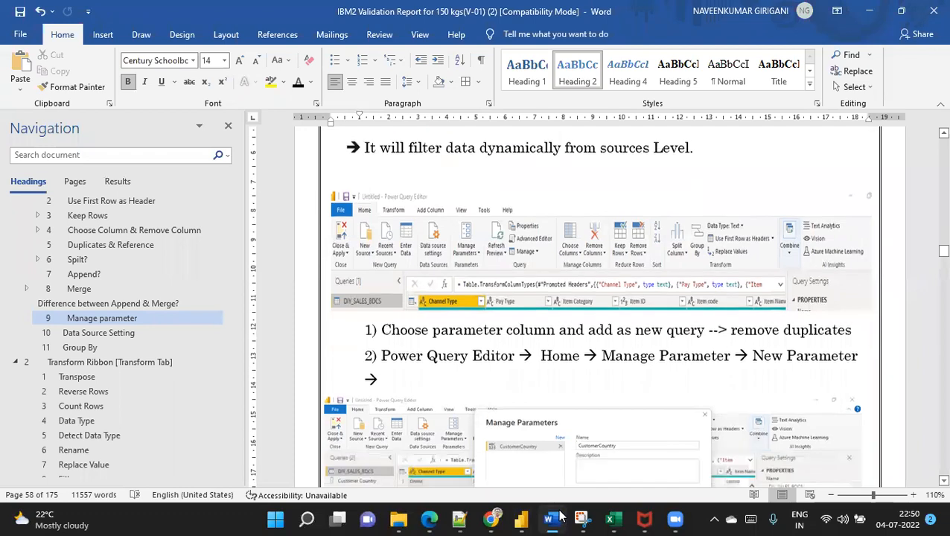
pyautogui.scroll(-1, 430, 335)
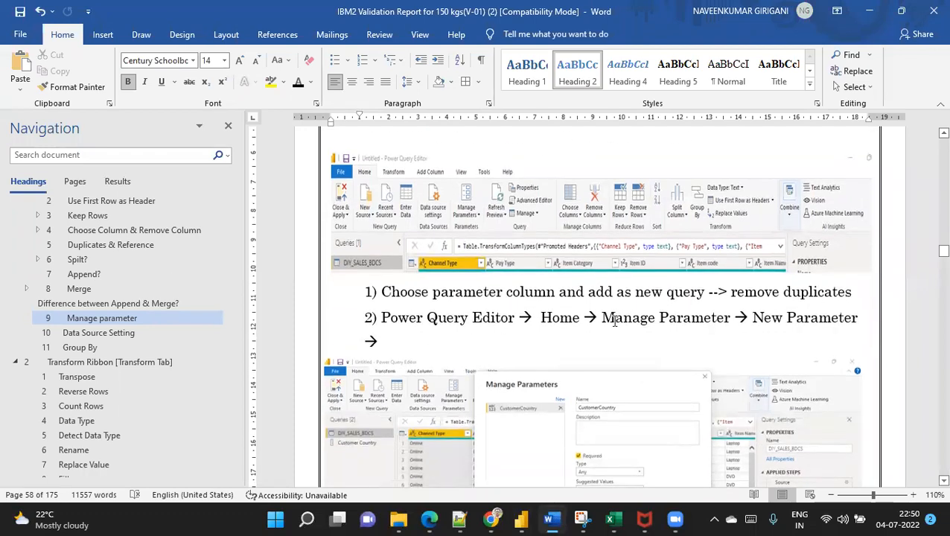
# - Return to Power Query Editor and create a new parameter with its type set to Text
pyautogui.hotkey('alt', 'Tab')
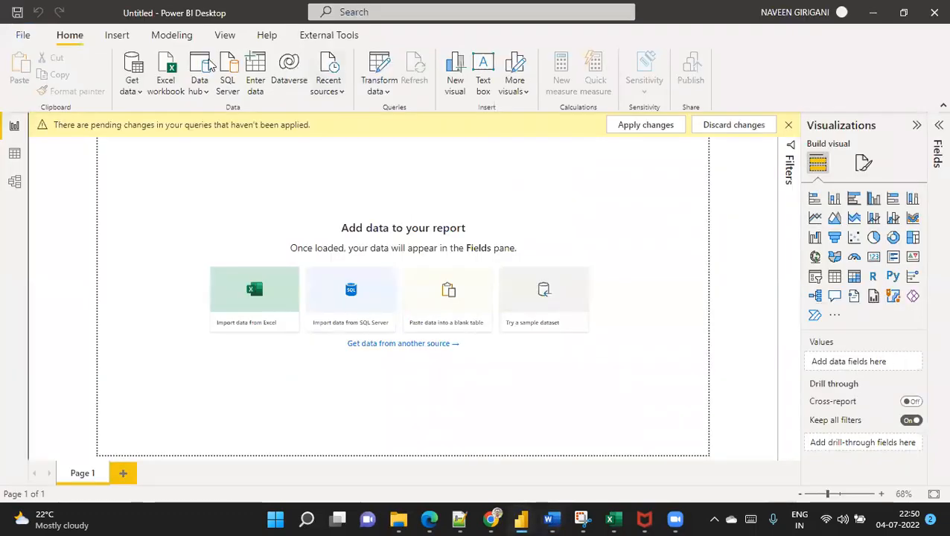
pyautogui.moveTo(520, 519)
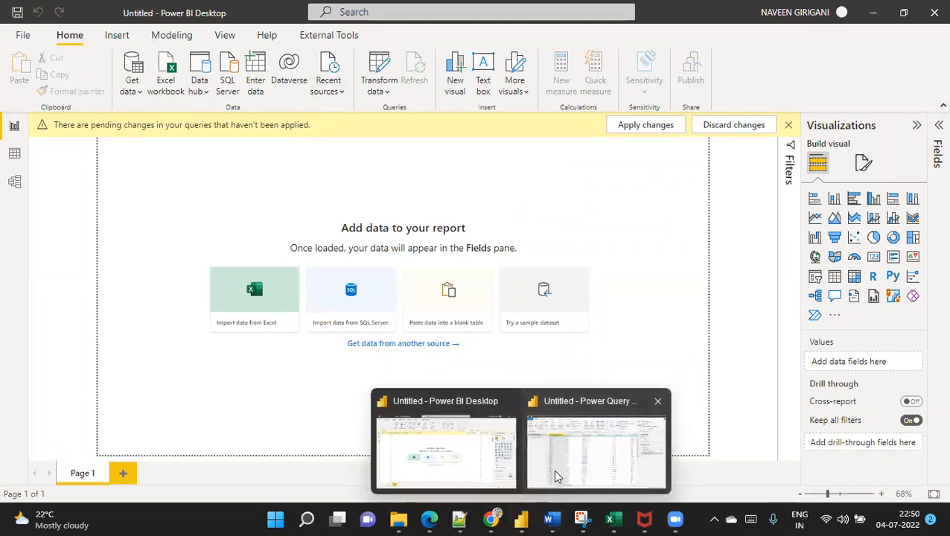
pyautogui.click(554, 476)
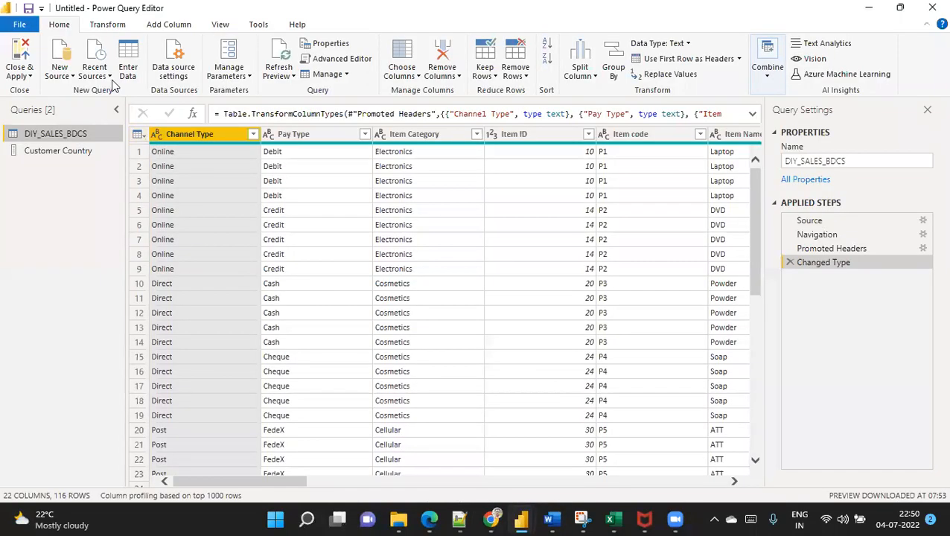
pyautogui.click(239, 77)
pyautogui.click(268, 121)
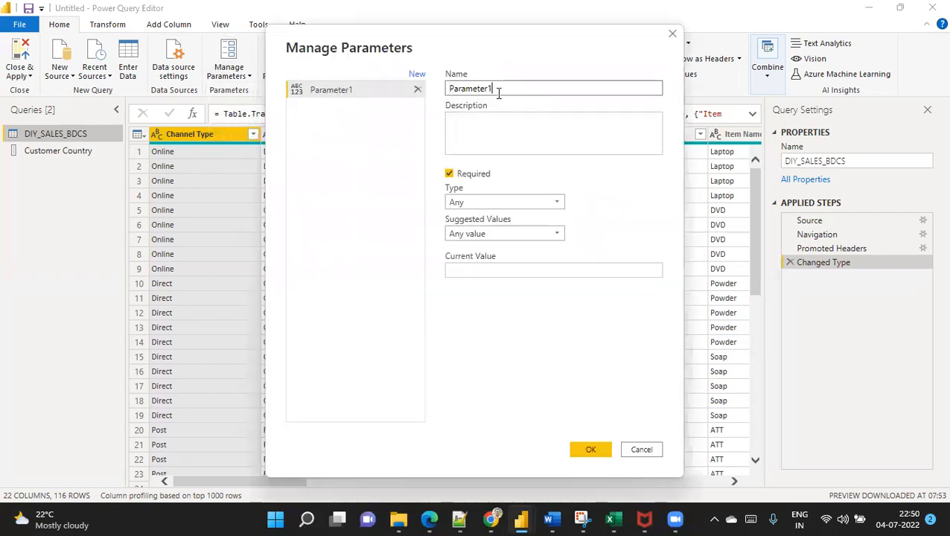
pyautogui.click(467, 139)
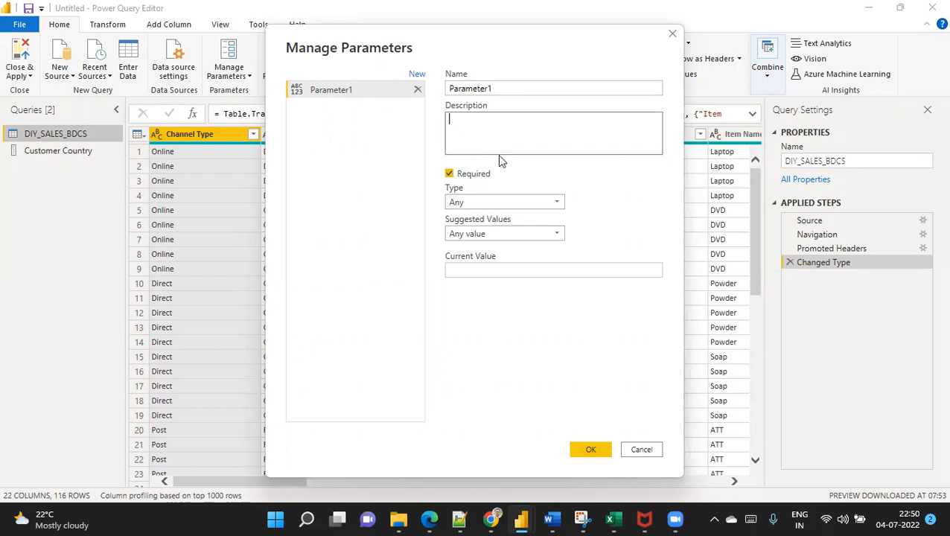
pyautogui.click(542, 202)
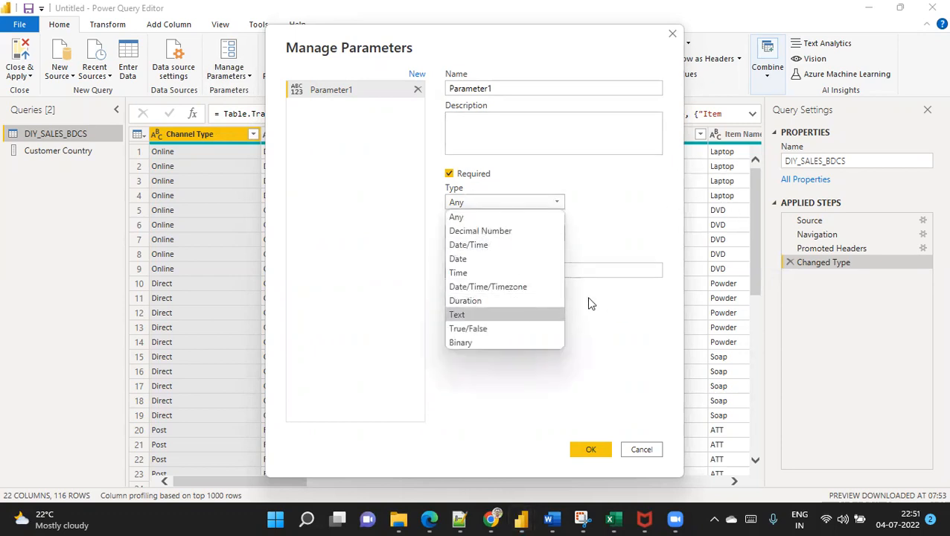
pyautogui.click(503, 316)
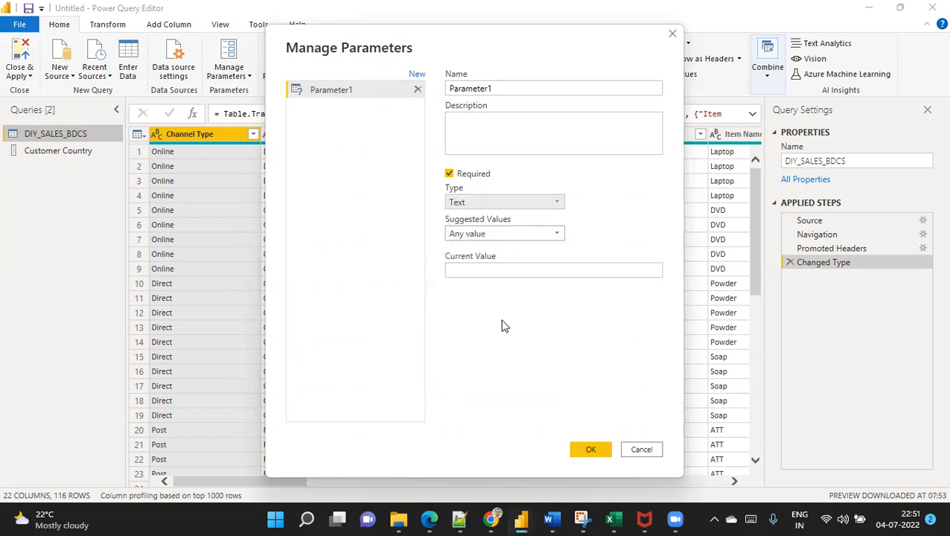
# - Check the suggested value options and read the Any value and List of Values explanations in the Word notes
pyautogui.click(549, 235)
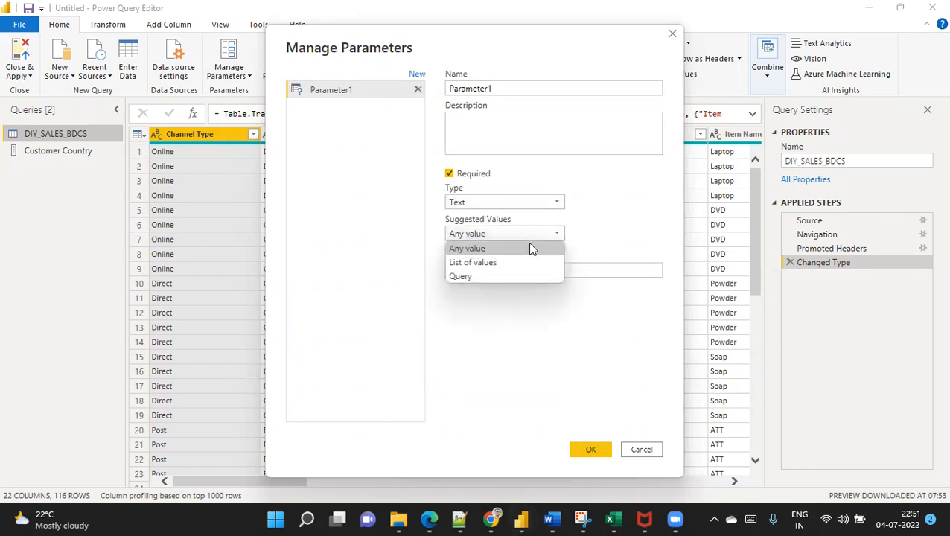
pyautogui.click(573, 515)
pyautogui.click(551, 519)
pyautogui.scroll(-8, 572, 372)
pyautogui.scroll(-8, 573, 372)
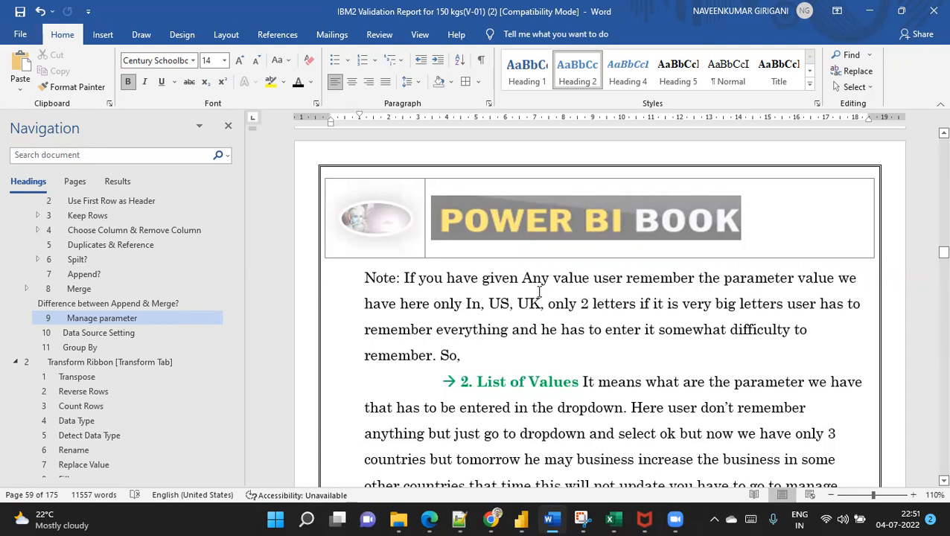
pyautogui.scroll(-2, 534, 348)
pyautogui.scroll(3, 534, 348)
pyautogui.scroll(3, 534, 349)
# - Back in Power Query Editor, set the parameter's suggested values to List of values and enter In, US and UK
pyautogui.hotkey('alt', 'Tab')
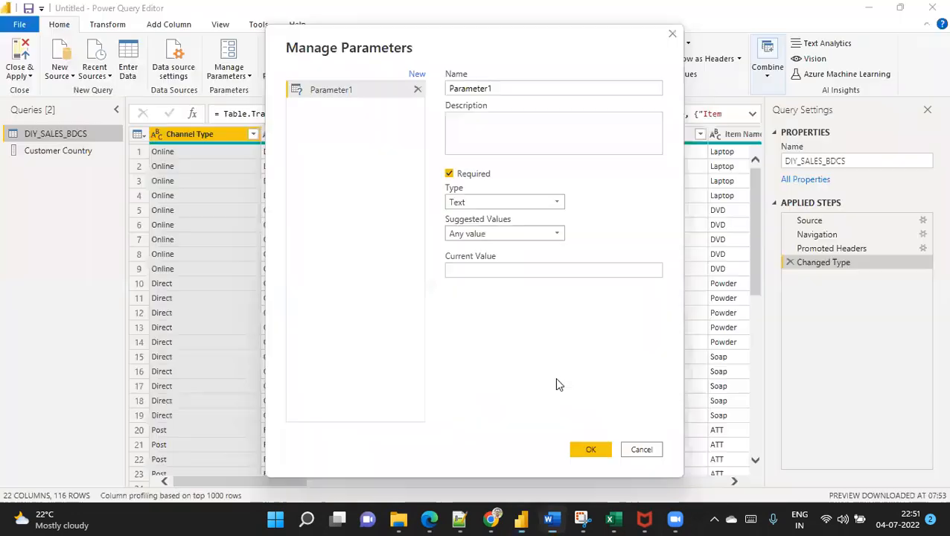
pyautogui.click(530, 233)
pyautogui.click(525, 262)
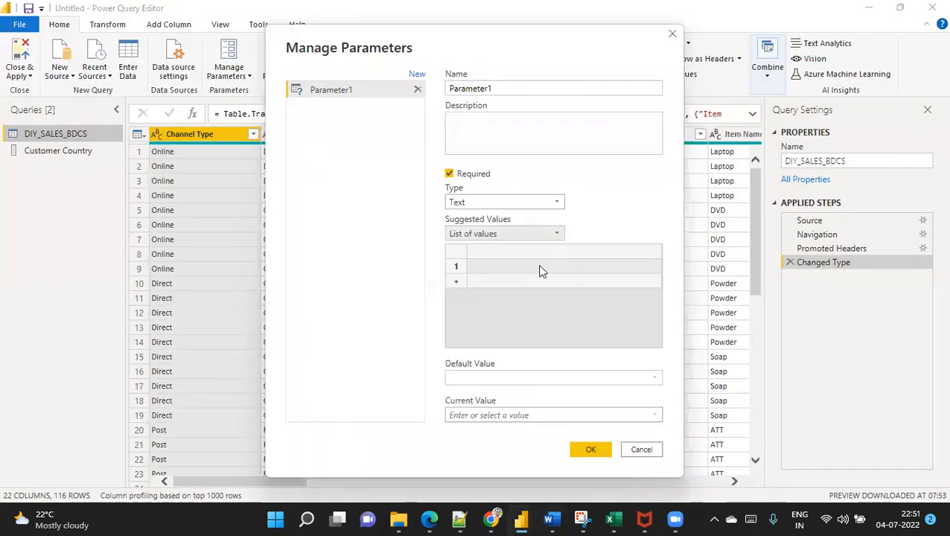
pyautogui.click(501, 270)
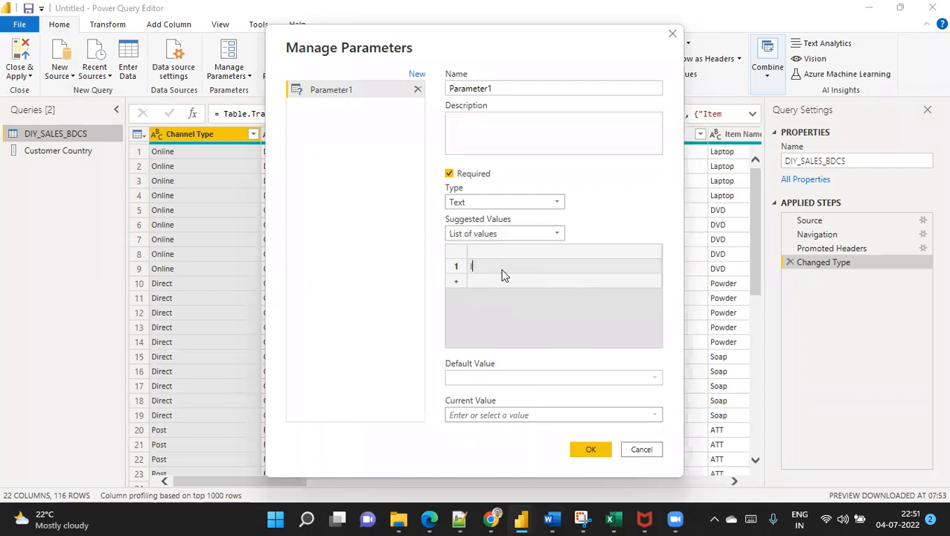
pyautogui.write('In')
pyautogui.click(497, 282)
pyautogui.write('US')
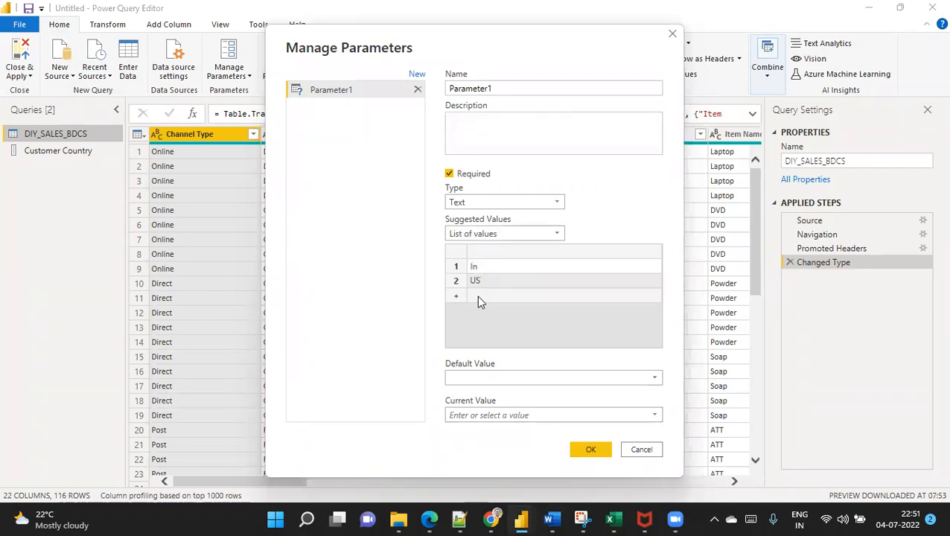
pyautogui.click(480, 299)
pyautogui.write('UK')
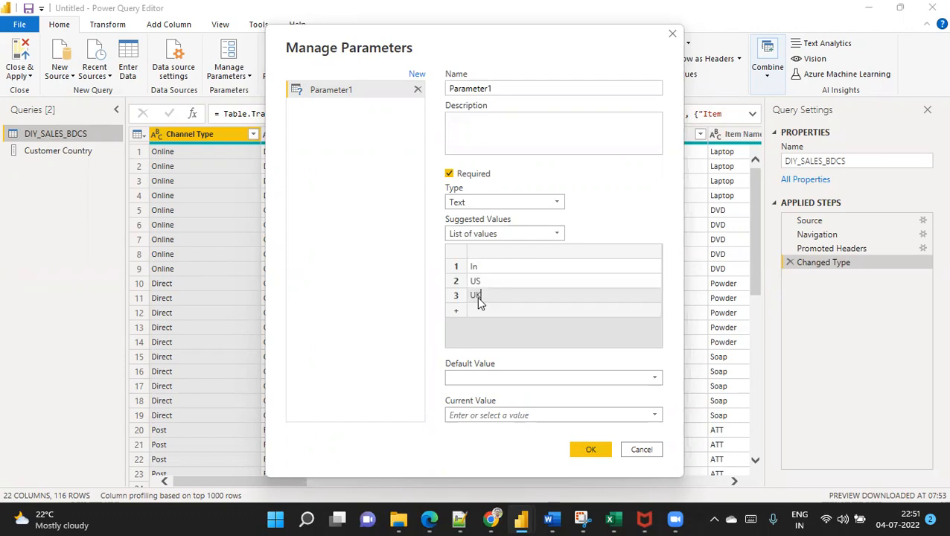
# - Consult the Word notes again for the explanation of the suggested value options
pyautogui.hotkey('alt', 'Tab')
pyautogui.scroll(-2, 608, 367)
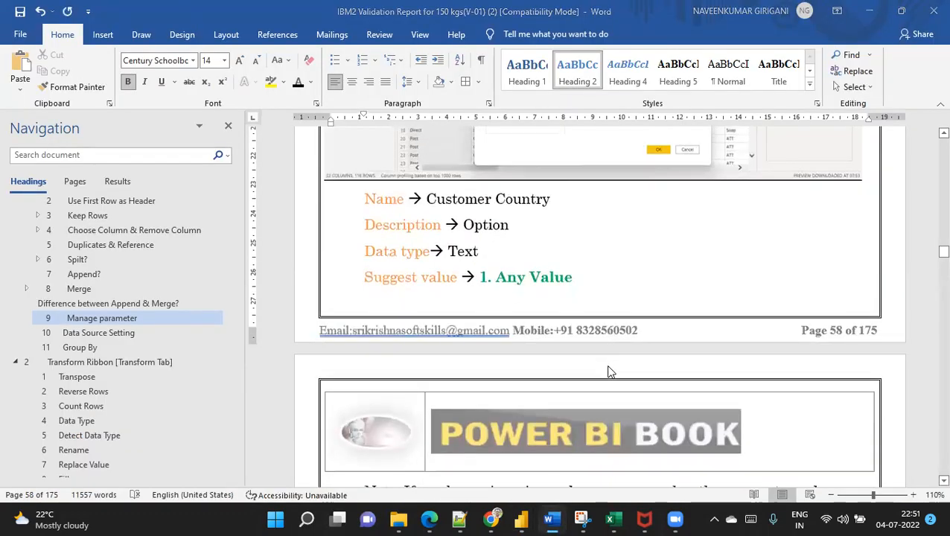
pyautogui.hotkey('alt', 'Tab')
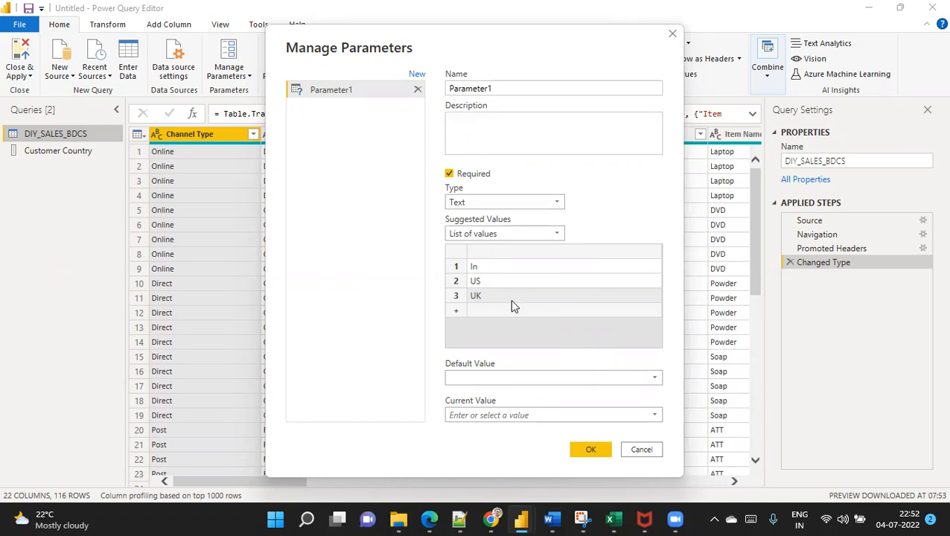
pyautogui.hotkey('alt', 'Tab')
# - In Power Query Editor, set the parameter's suggested values to Query, and consult the Query explanation in the Word notes
pyautogui.hotkey('alt', 'Tab')
pyautogui.click(559, 235)
pyautogui.click(510, 276)
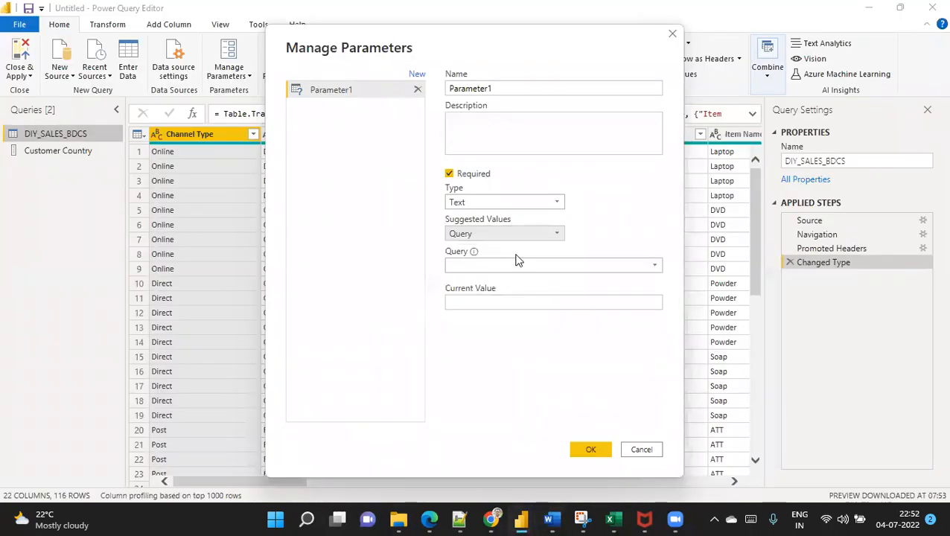
pyautogui.hotkey('alt', 'Tab')
pyautogui.scroll(-3, 526, 354)
# - Back in Power Query Editor, choose Customer Country as the parameter's query, set its current value to IN and create the parameter
pyautogui.hotkey('alt', 'Tab')
pyautogui.click(636, 268)
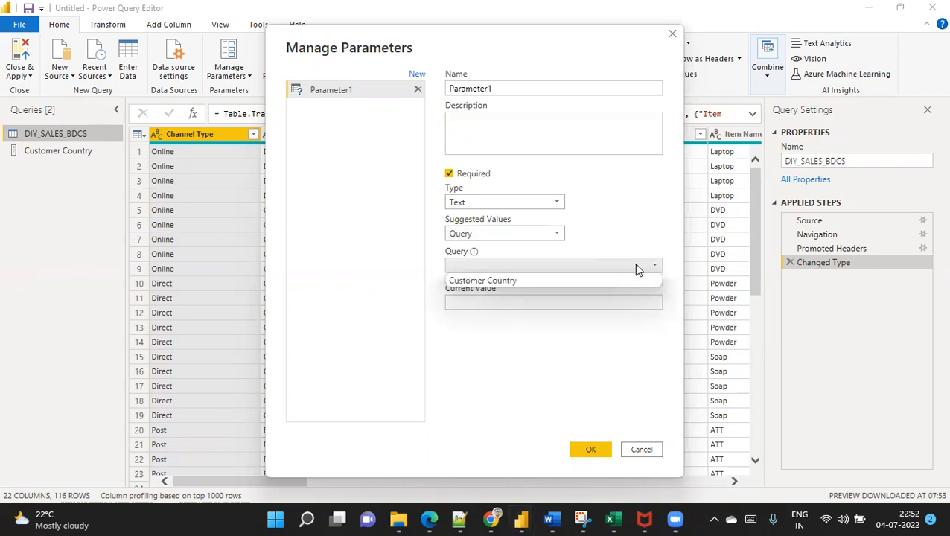
pyautogui.click(563, 283)
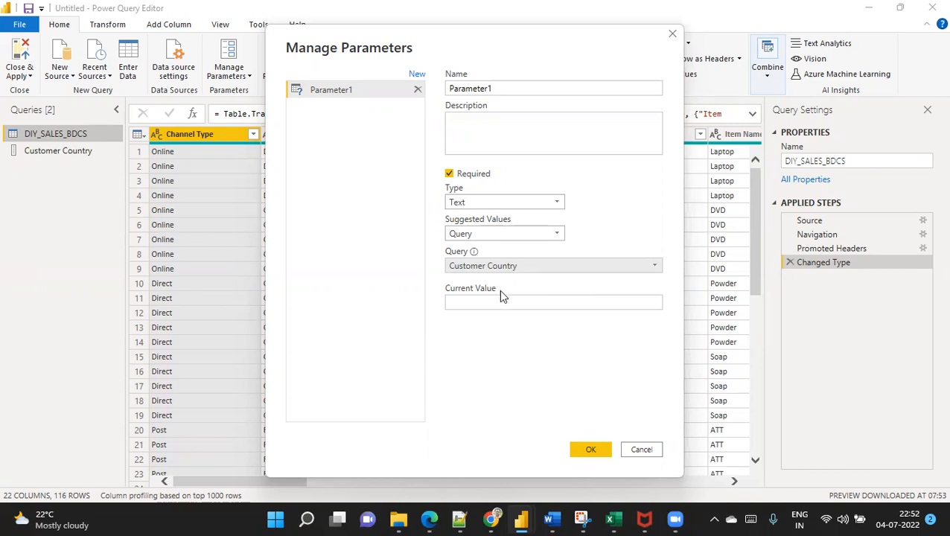
pyautogui.click(521, 300)
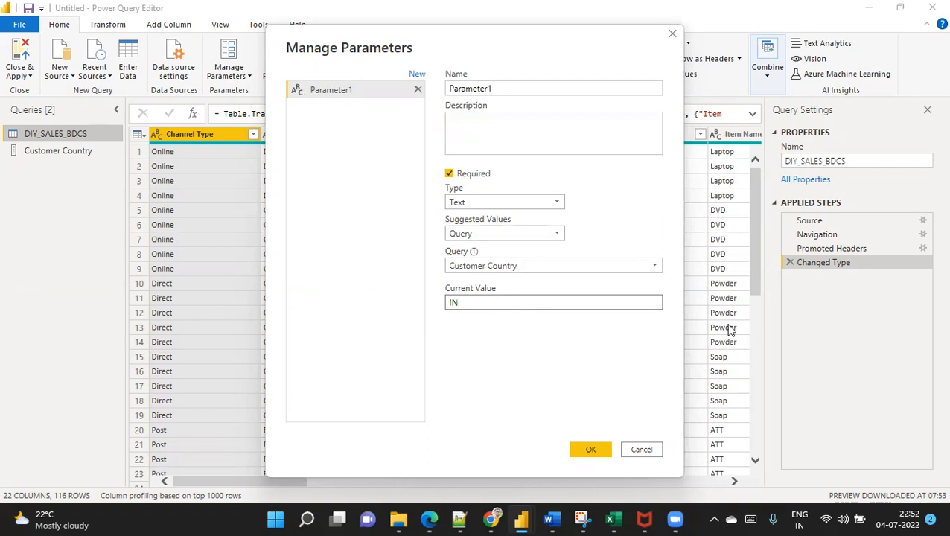
pyautogui.click(589, 449)
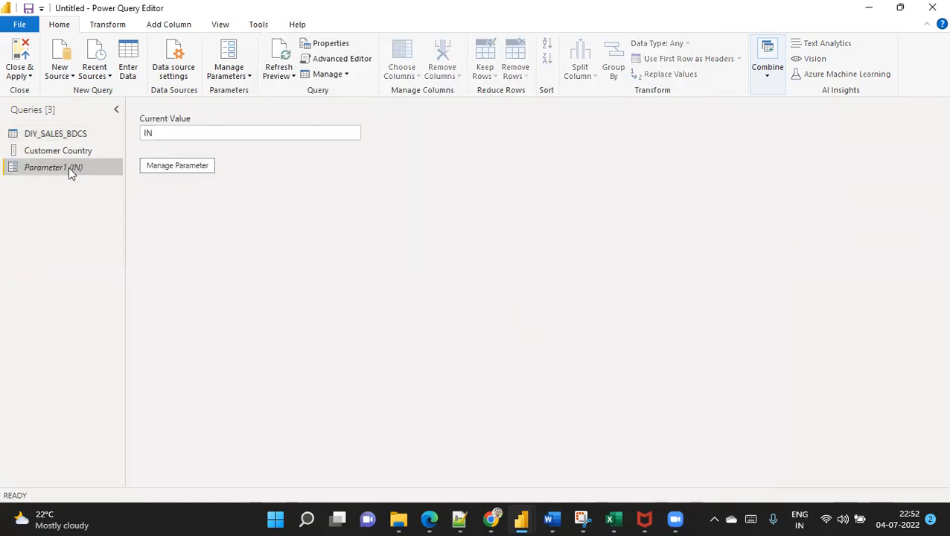
# - Open the DIY_SALES_BDCS query and look at its Customer Country column
pyautogui.click(74, 135)
pyautogui.moveTo(291, 480); pyautogui.dragTo(757, 482)
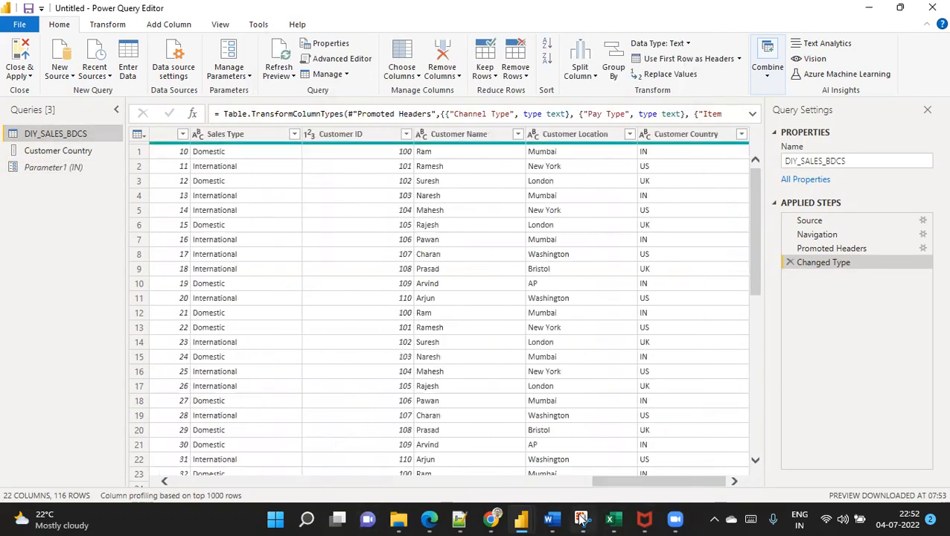
pyautogui.click(703, 478)
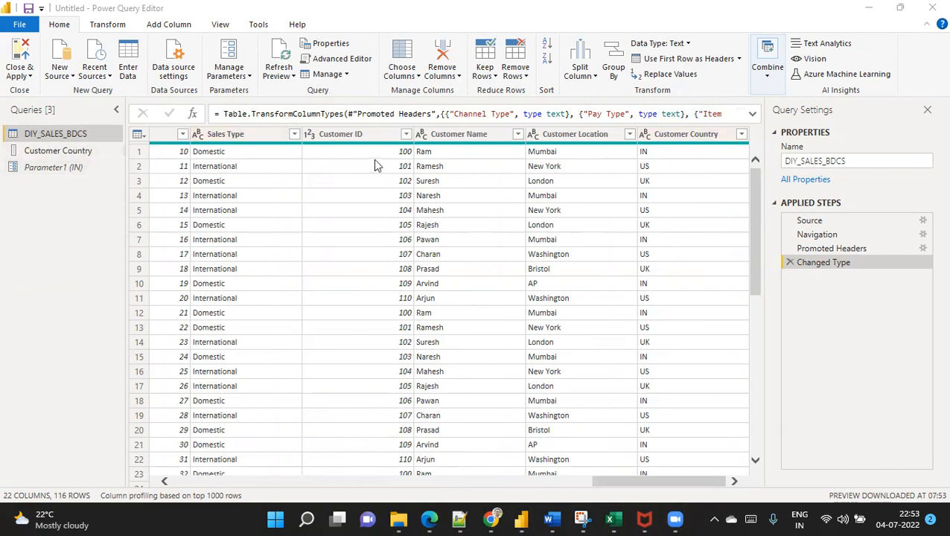
# - Read the Query explanation and the instructions for mapping the parameter to the main table in the Word notes
pyautogui.click(555, 516)
pyautogui.scroll(-5, 441, 408)
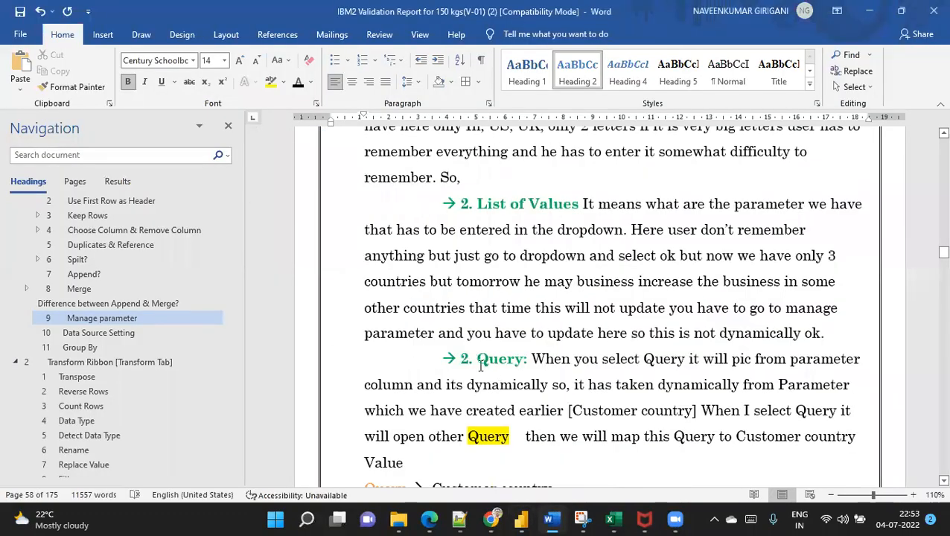
pyautogui.scroll(-2, 441, 407)
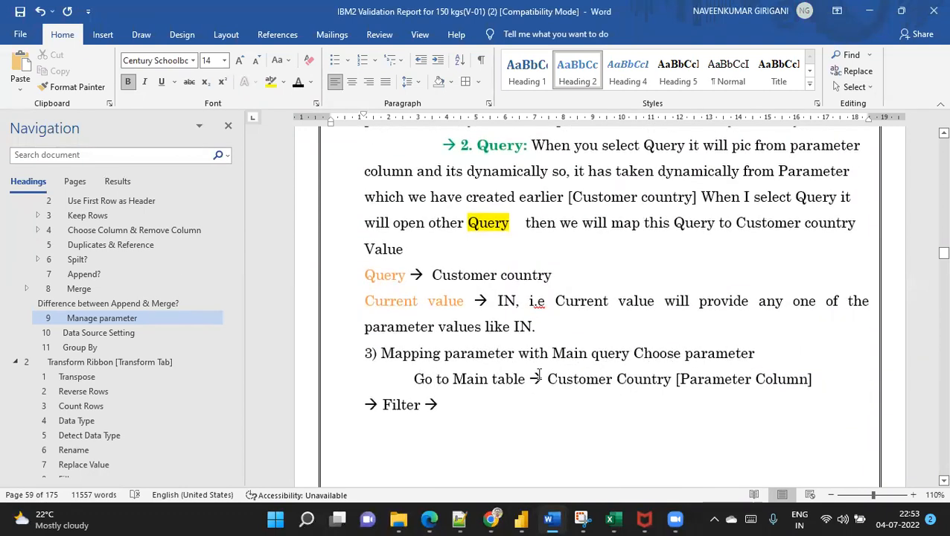
pyautogui.moveTo(421, 382); pyautogui.dragTo(698, 393)
pyautogui.press('Down')
pyautogui.press('Down')
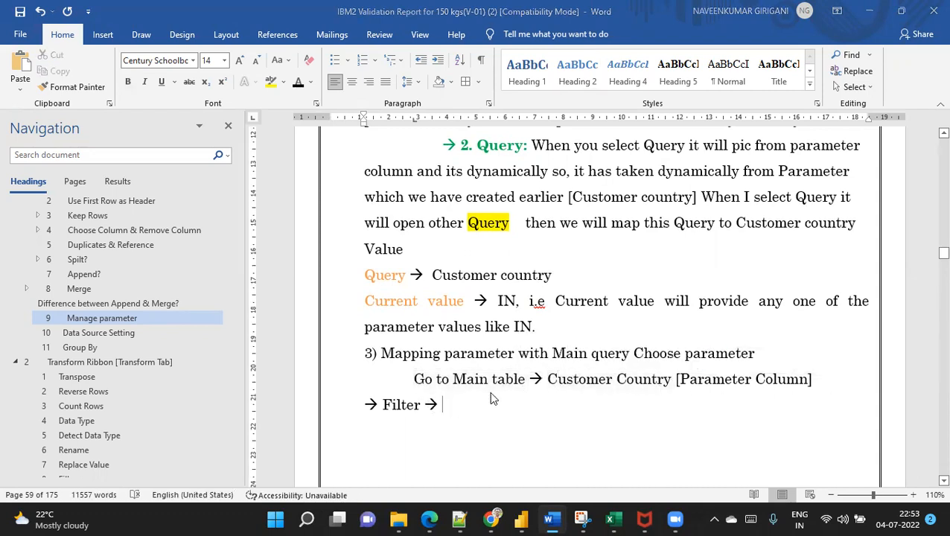
# - Back in Power Query Editor, filter the DIY_SALES_BDCS table to rows where Customer Country equals Parameter1
pyautogui.hotkey('alt', 'Tab')
pyautogui.click(740, 134)
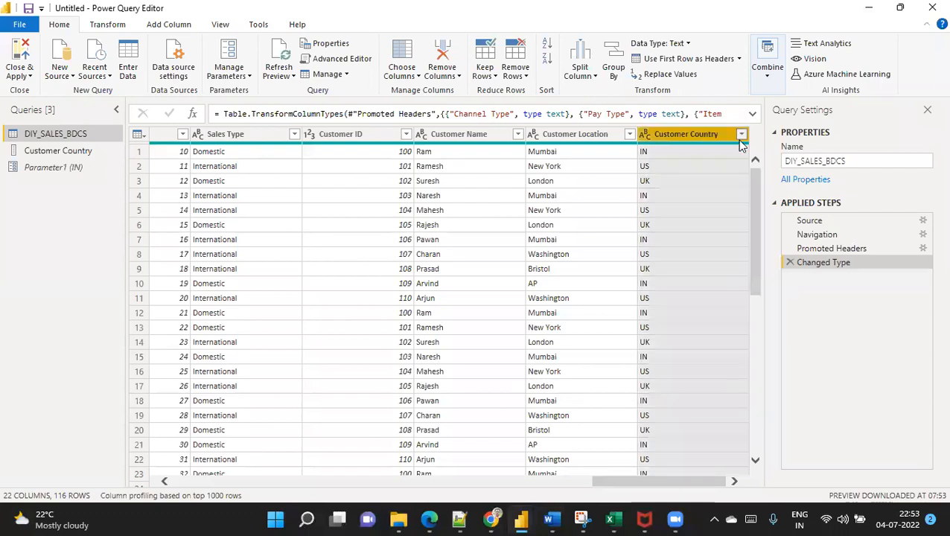
pyautogui.moveTo(584, 240)
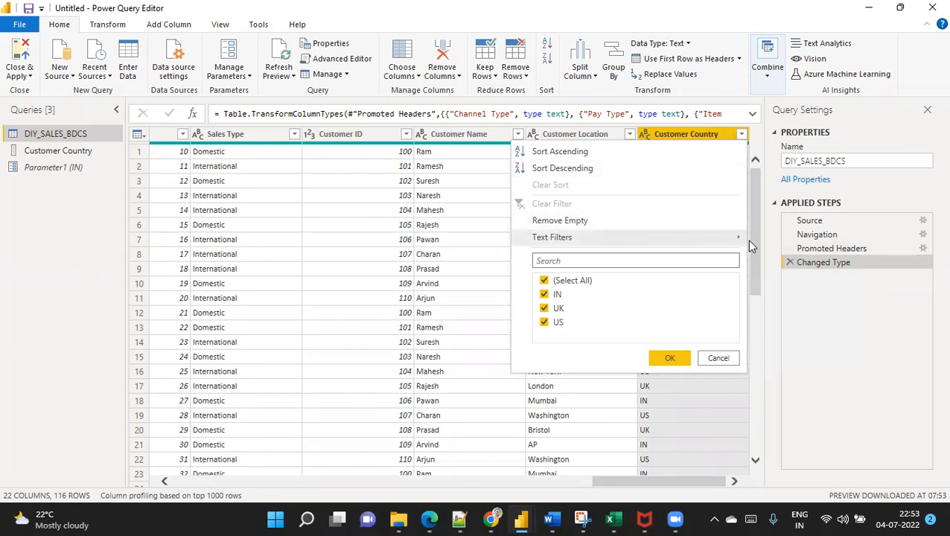
pyautogui.click(509, 250)
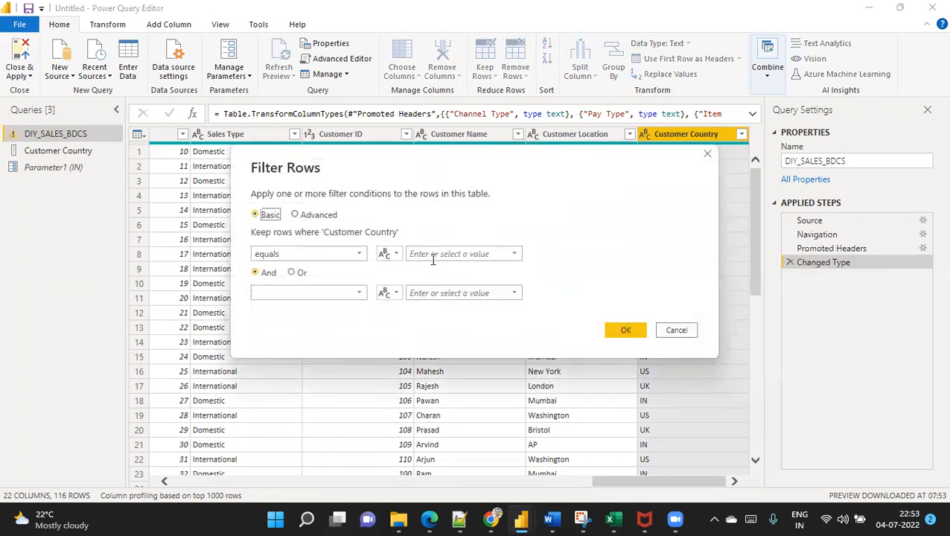
pyautogui.click(387, 254)
pyautogui.click(410, 283)
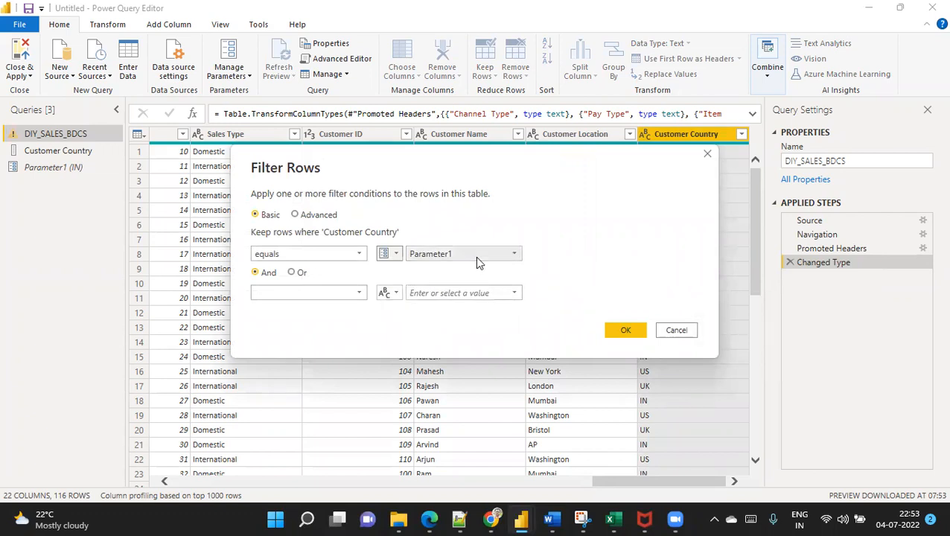
pyautogui.click(621, 332)
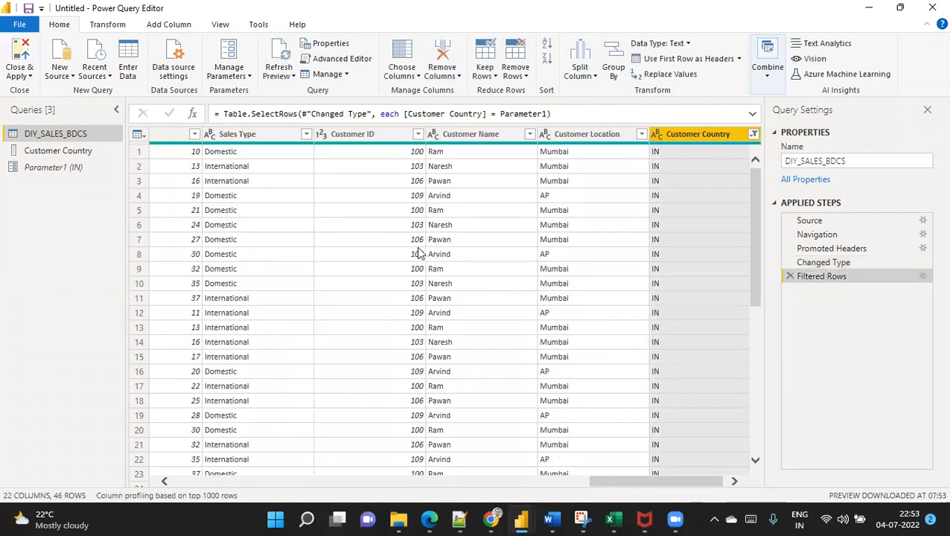
# - Compare the current value of Parameter1 with the filtered Customer Country column in DIY_SALES_BDCS
pyautogui.click(74, 171)
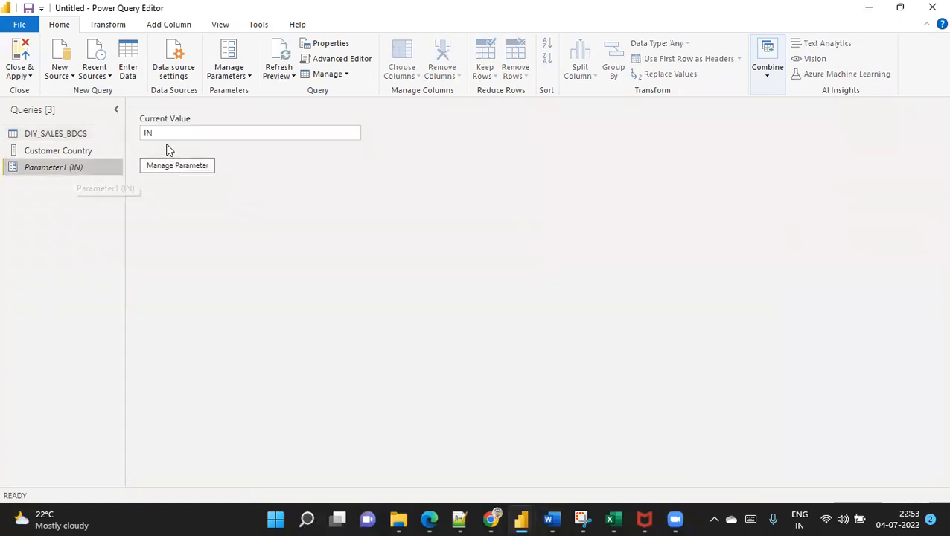
pyautogui.click(74, 134)
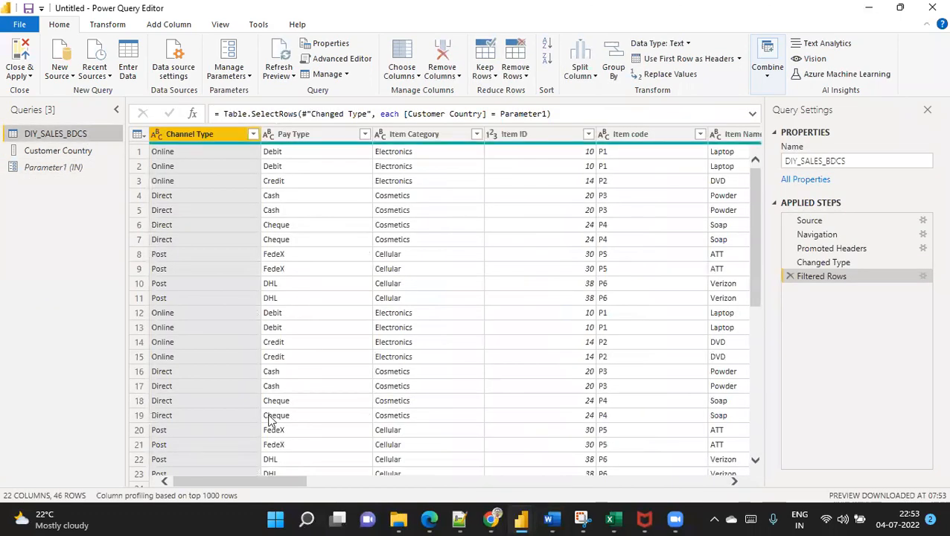
pyautogui.hscroll(10, 270, 420)
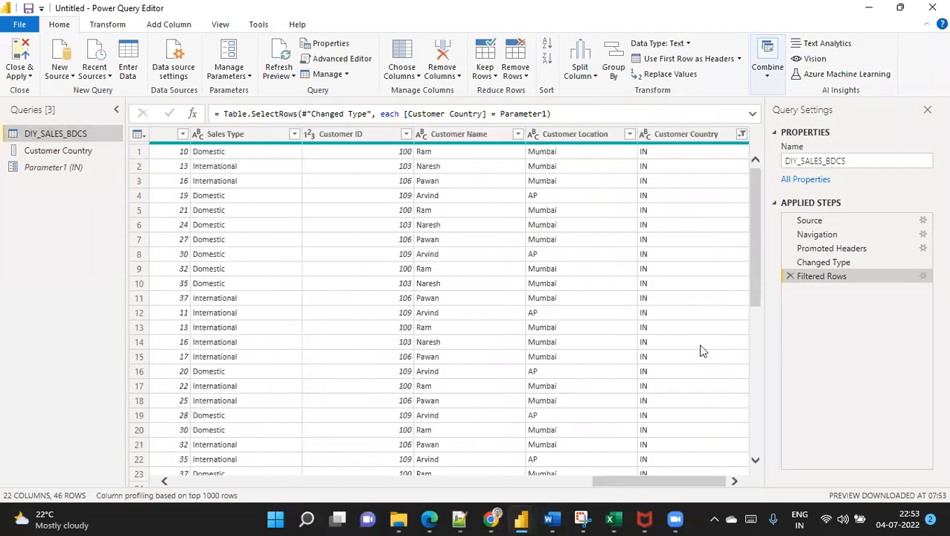
# - Set the current value of Parameter1 to US and check the Customer Country column in DIY_SALES_BDCS
pyautogui.click(47, 168)
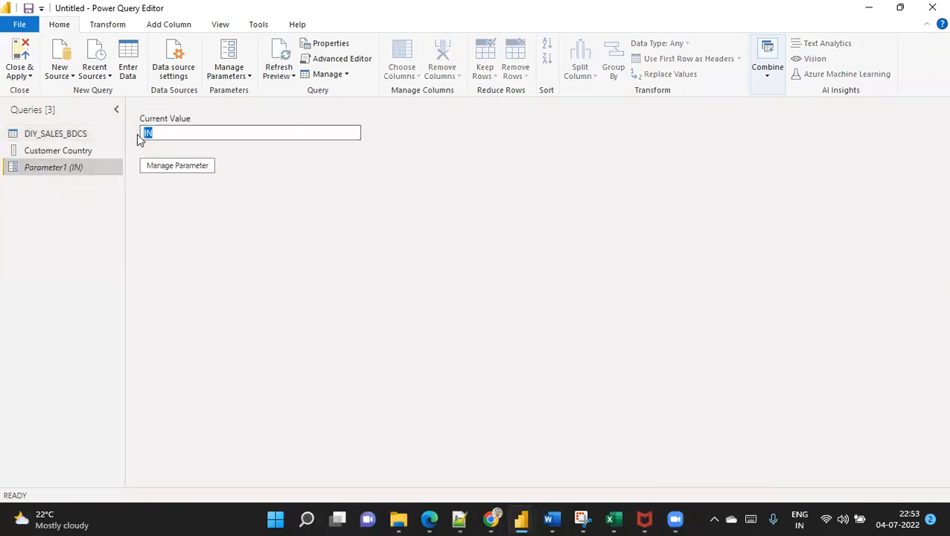
pyautogui.write('UA')
pyautogui.click(70, 132)
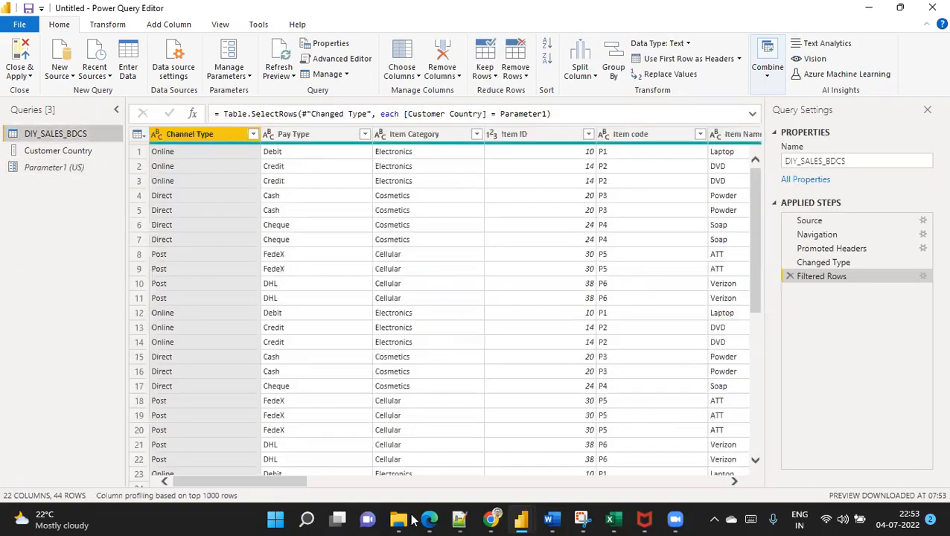
pyautogui.moveTo(291, 481); pyautogui.dragTo(745, 487)
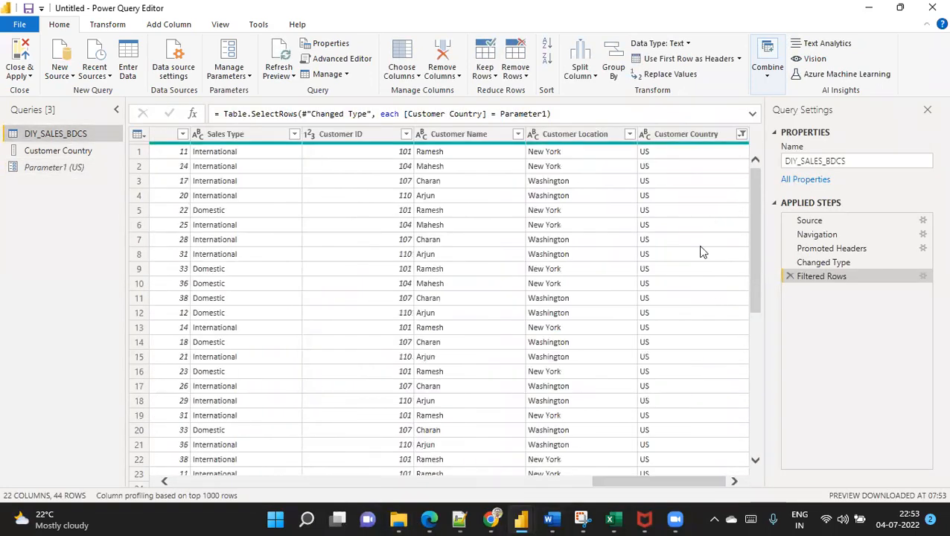
# - Set the current value of Parameter1 to UK and return to the DIY_SALES_BDCS query to check the filtered rows
pyautogui.click(57, 168)
pyautogui.click(192, 136)
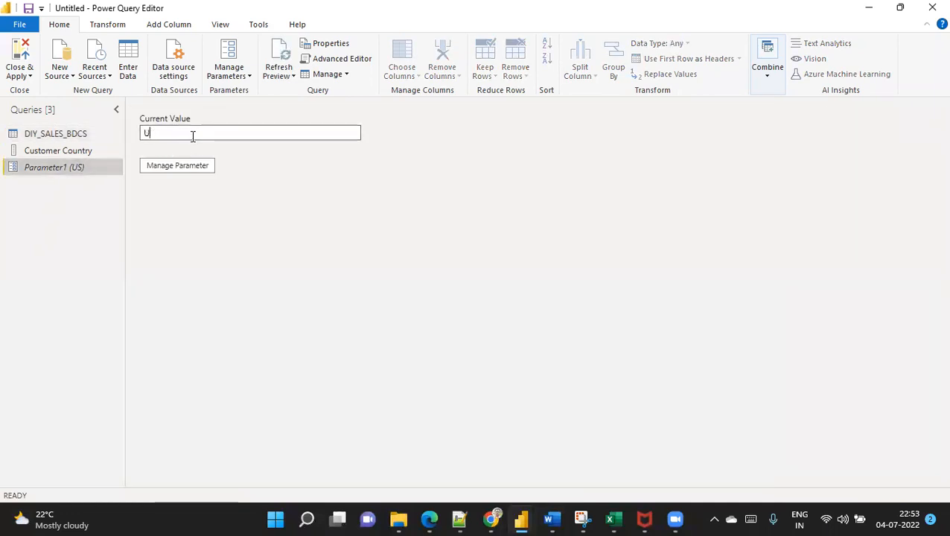
pyautogui.click(76, 134)
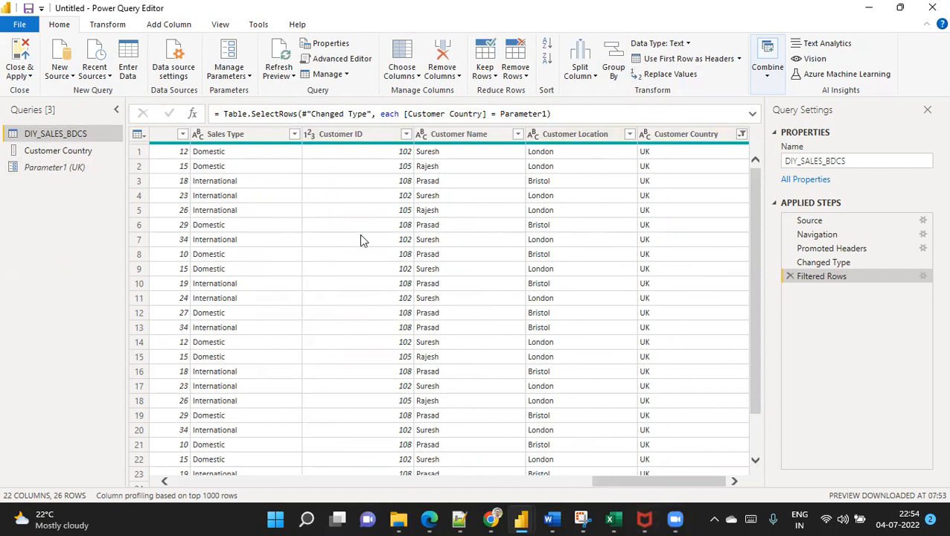
# - Close Power Query Editor and apply the query changes so the tables load in Power BI Desktop
pyautogui.click(26, 26)
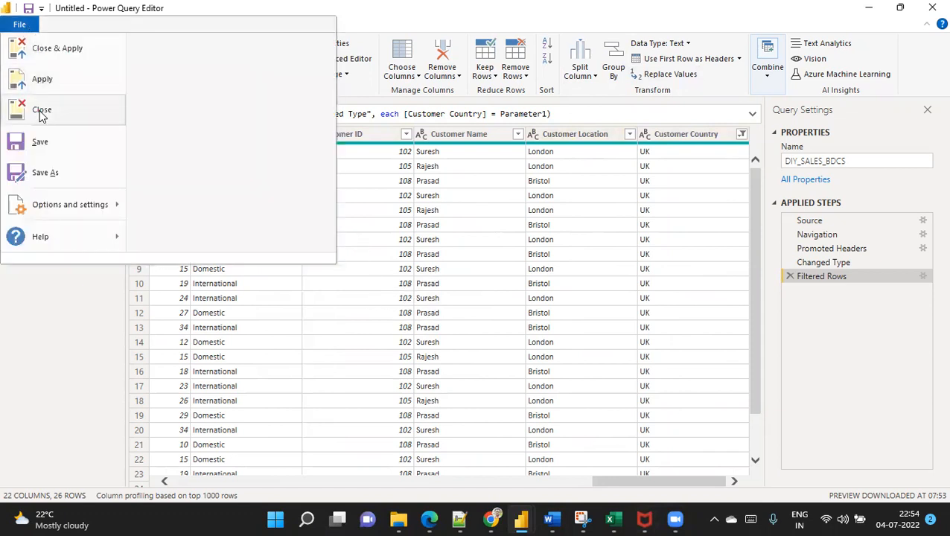
pyautogui.click(441, 264)
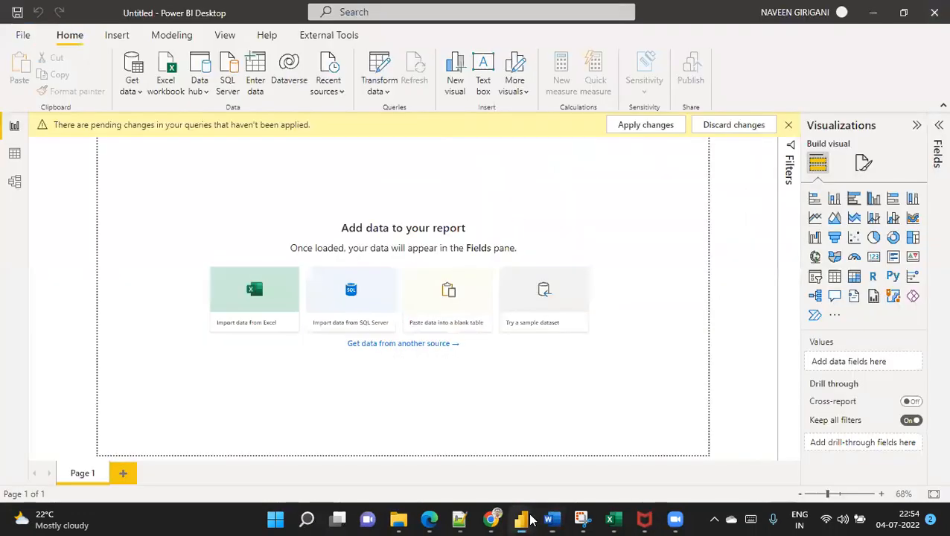
pyautogui.moveTo(512, 473)
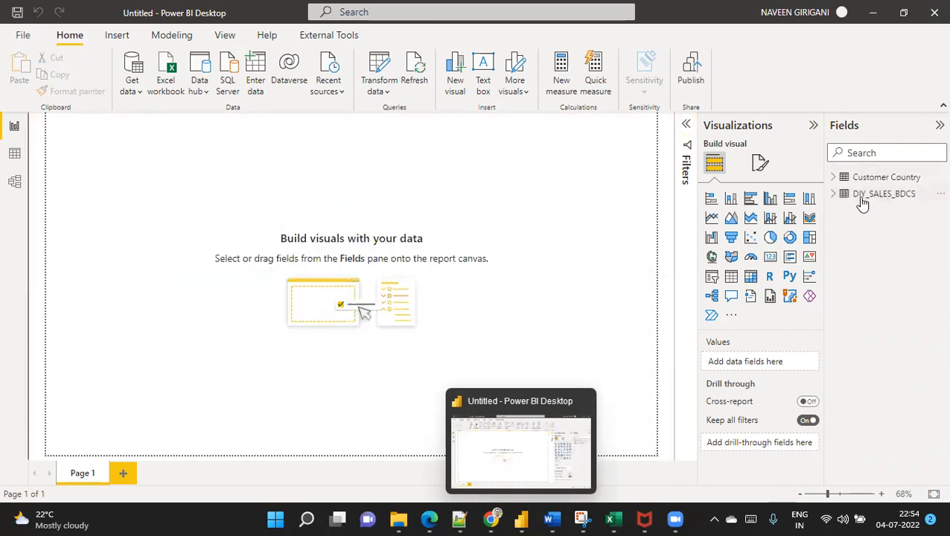
# - Save the report in the Power BI folder as a Power BI template file named Parameter_POC with the template description "Text"
pyautogui.click(22, 36)
pyautogui.click(57, 129)
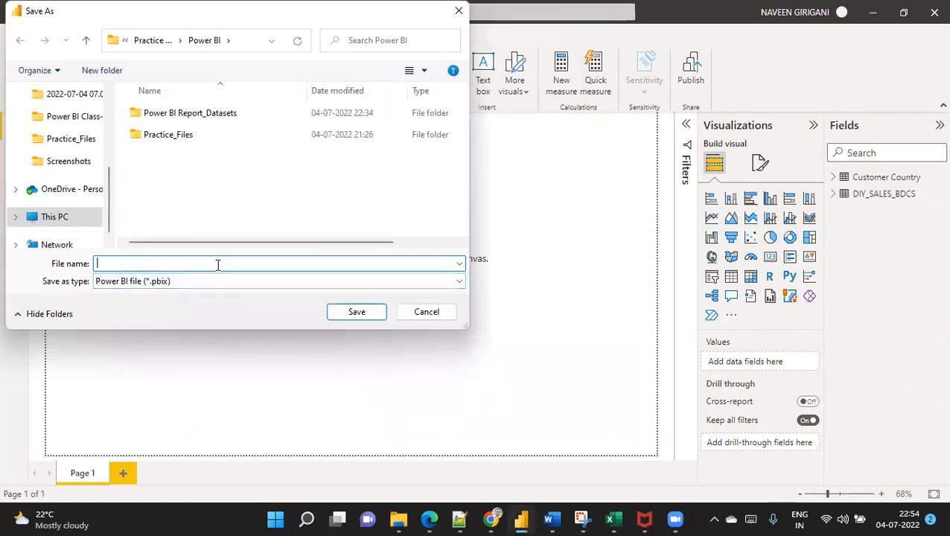
pyautogui.write('Parameter_POC')
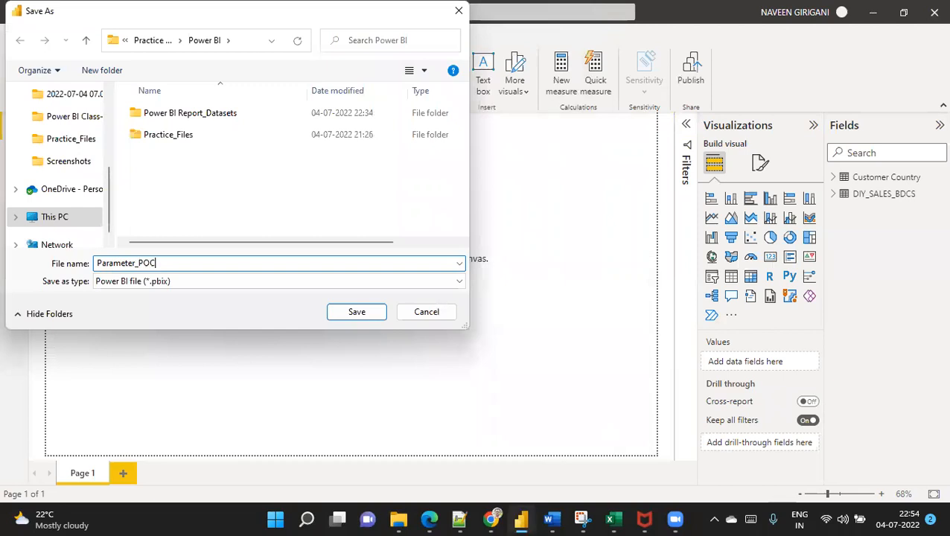
pyautogui.click(217, 282)
pyautogui.click(212, 306)
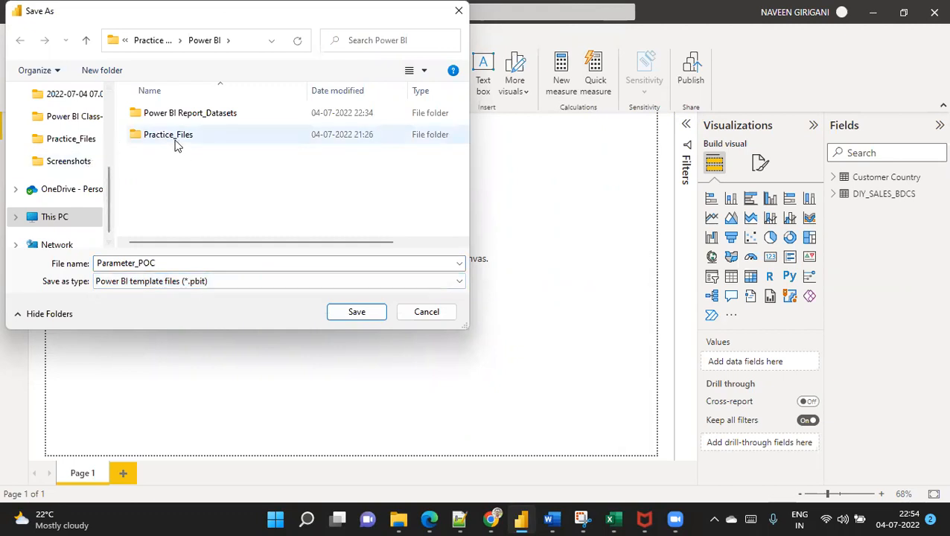
pyautogui.click(355, 314)
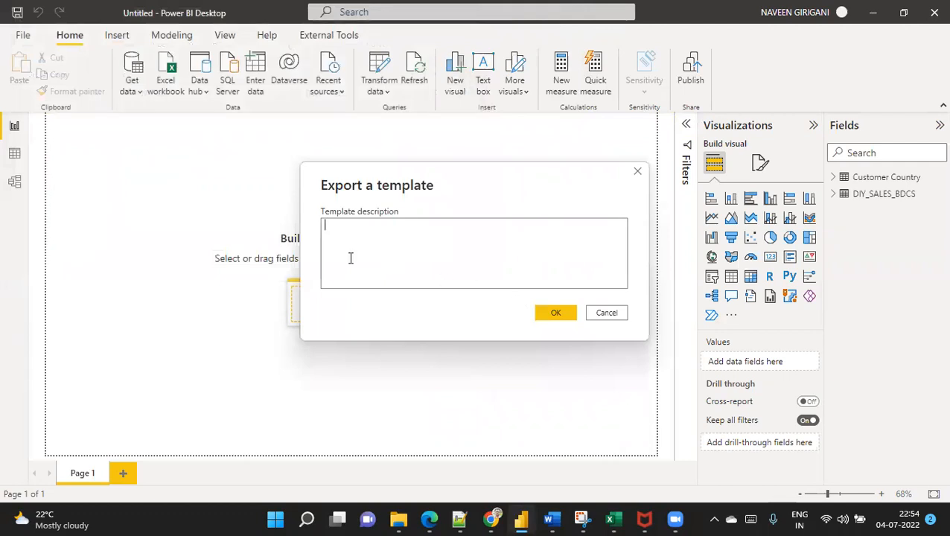
pyautogui.write('Text')
pyautogui.click(554, 313)
# - Close the untitled report without saving its changes and switch to the Power BI folder in File Explorer
pyautogui.click(932, 11)
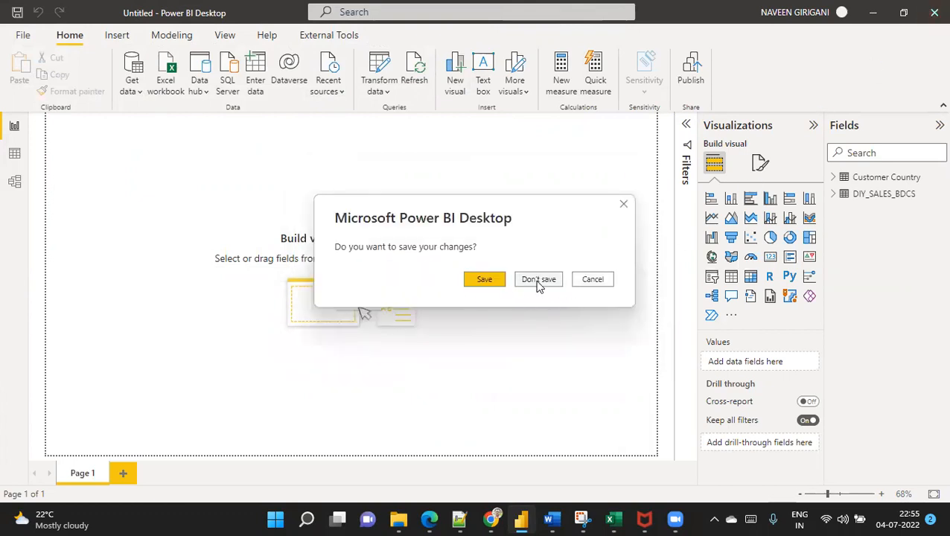
pyautogui.click(539, 280)
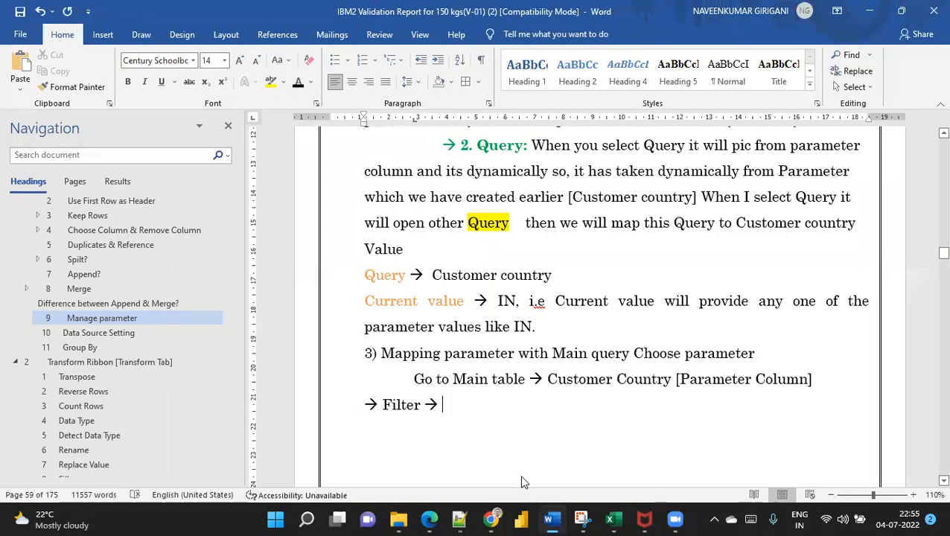
pyautogui.moveTo(399, 519)
pyautogui.click(350, 453)
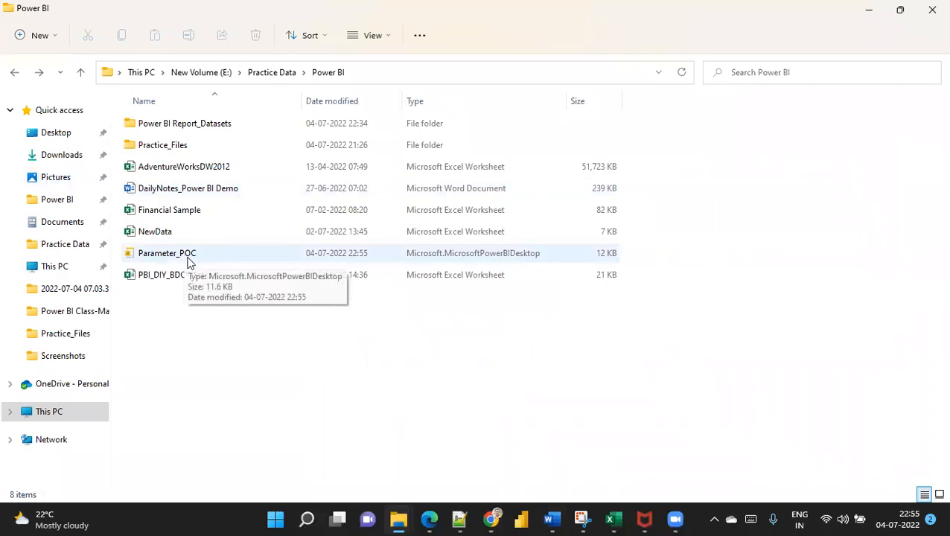
# - Open the Parameter_POC template and load its data with Parameter1 set to IN
pyautogui.doubleClick(202, 258)
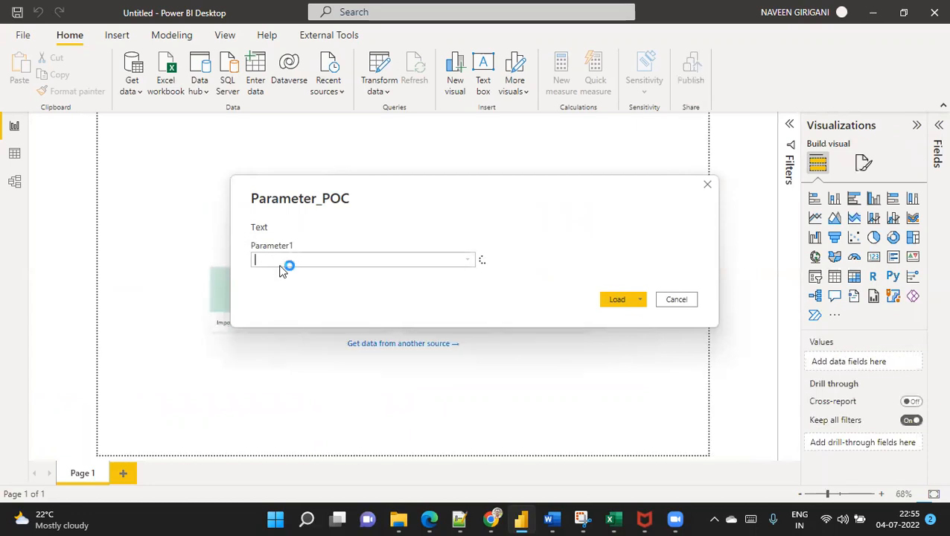
pyautogui.write('IN')
pyautogui.click(625, 300)
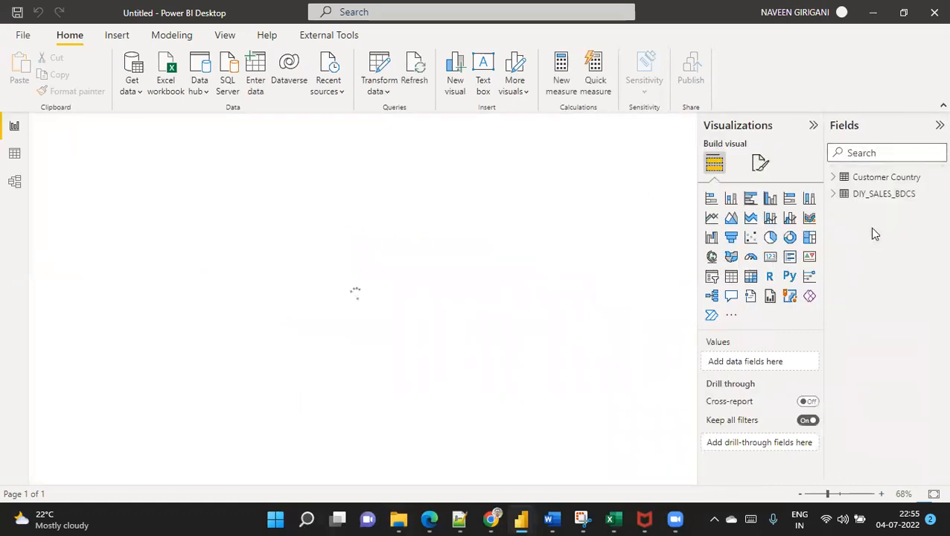
# - Open the loaded queries in Power Query Editor and check the Customer Country column of DIY_SALES_BDCS
pyautogui.click(380, 91)
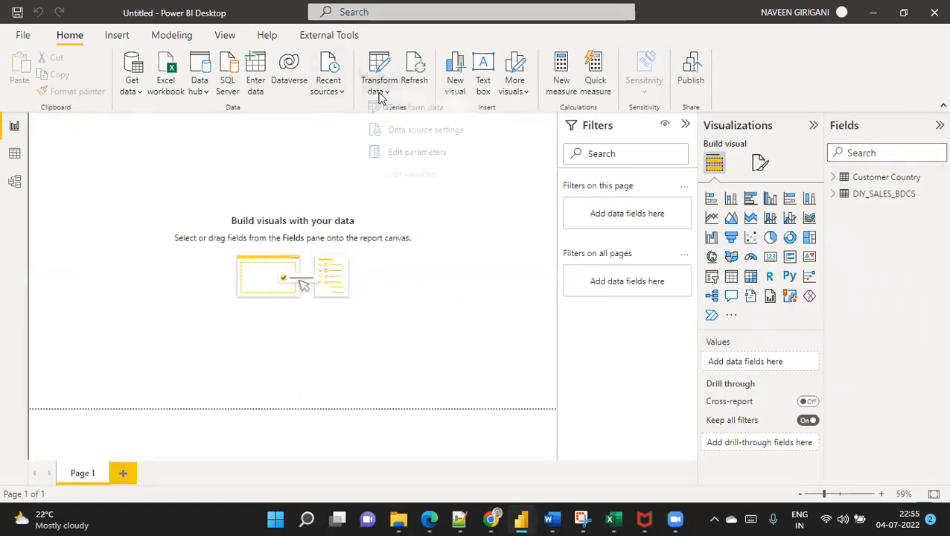
pyautogui.click(398, 109)
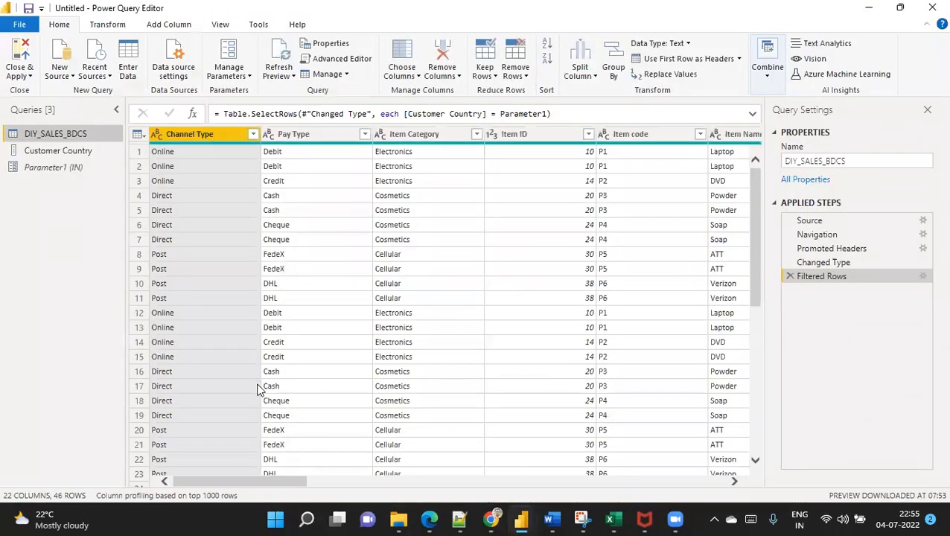
pyautogui.hscroll(10, 259, 385)
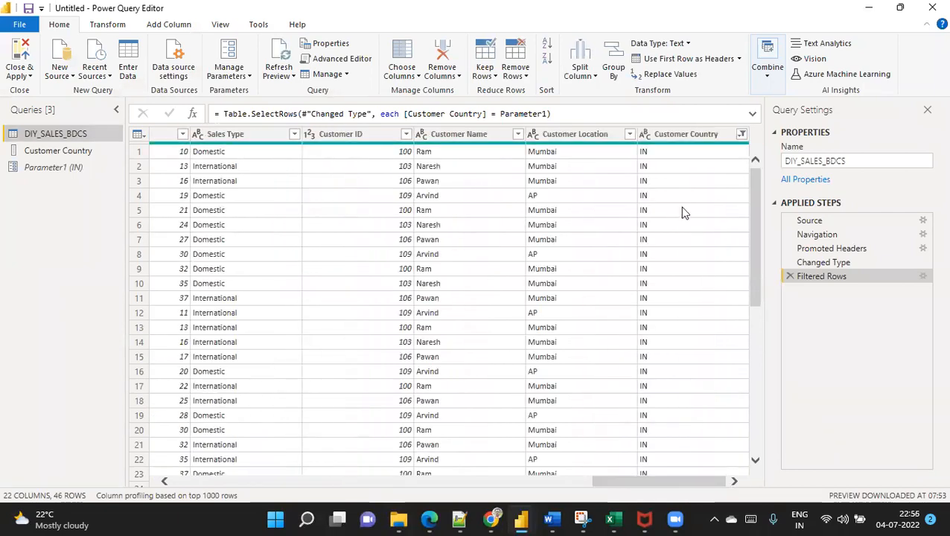